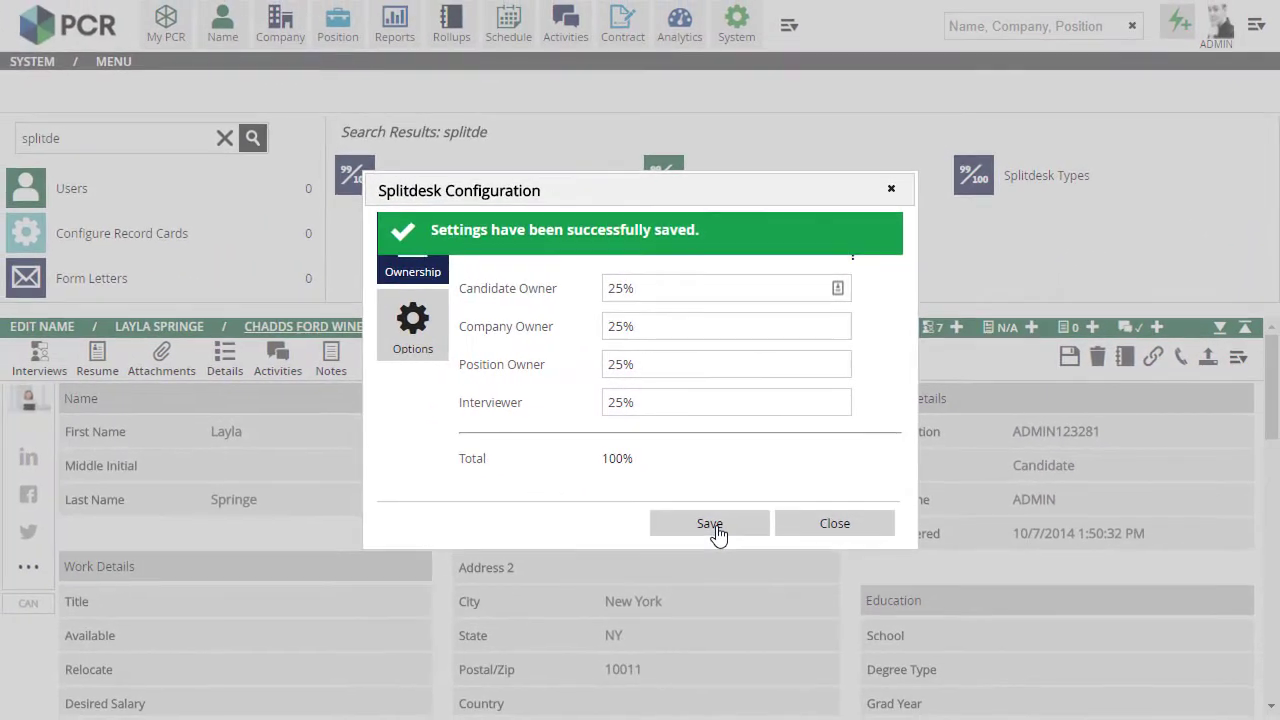
Close the Splitdesk configuration and open the layout customization for the candidate's name record.
{"action": "left_click", "coordinate": [808, 530]}
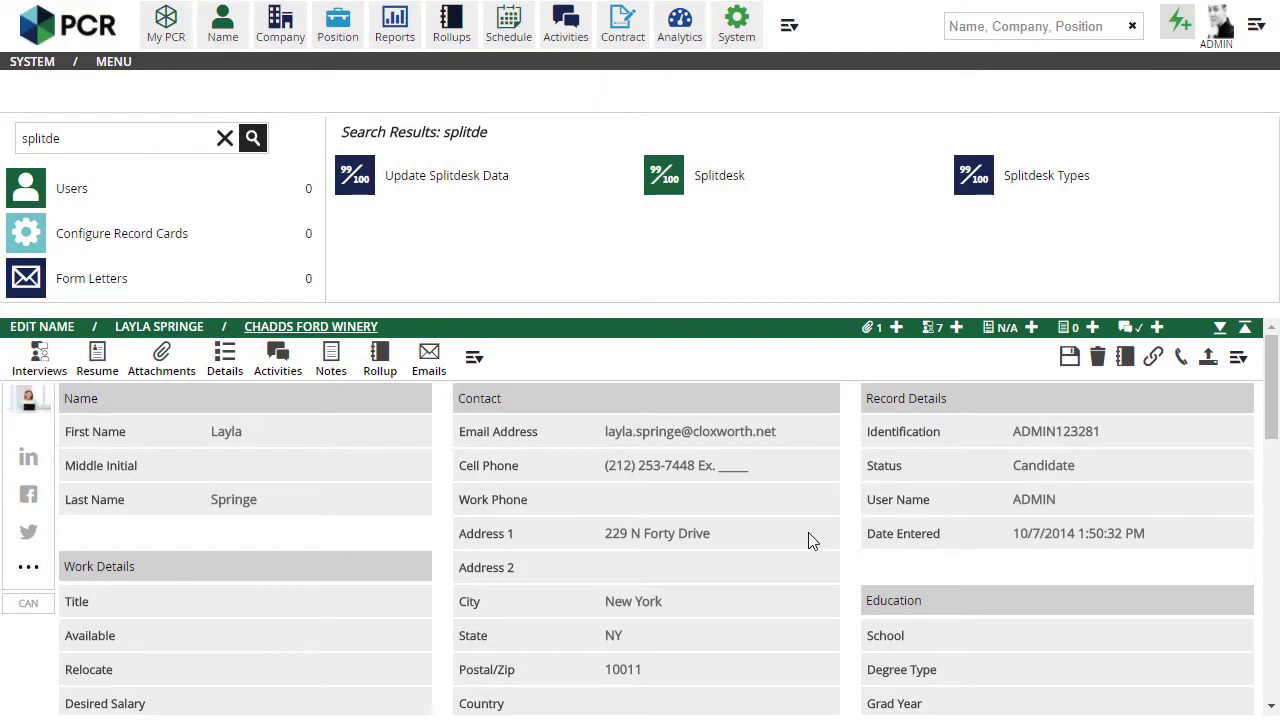
{"action": "left_click", "coordinate": [1238, 360]}
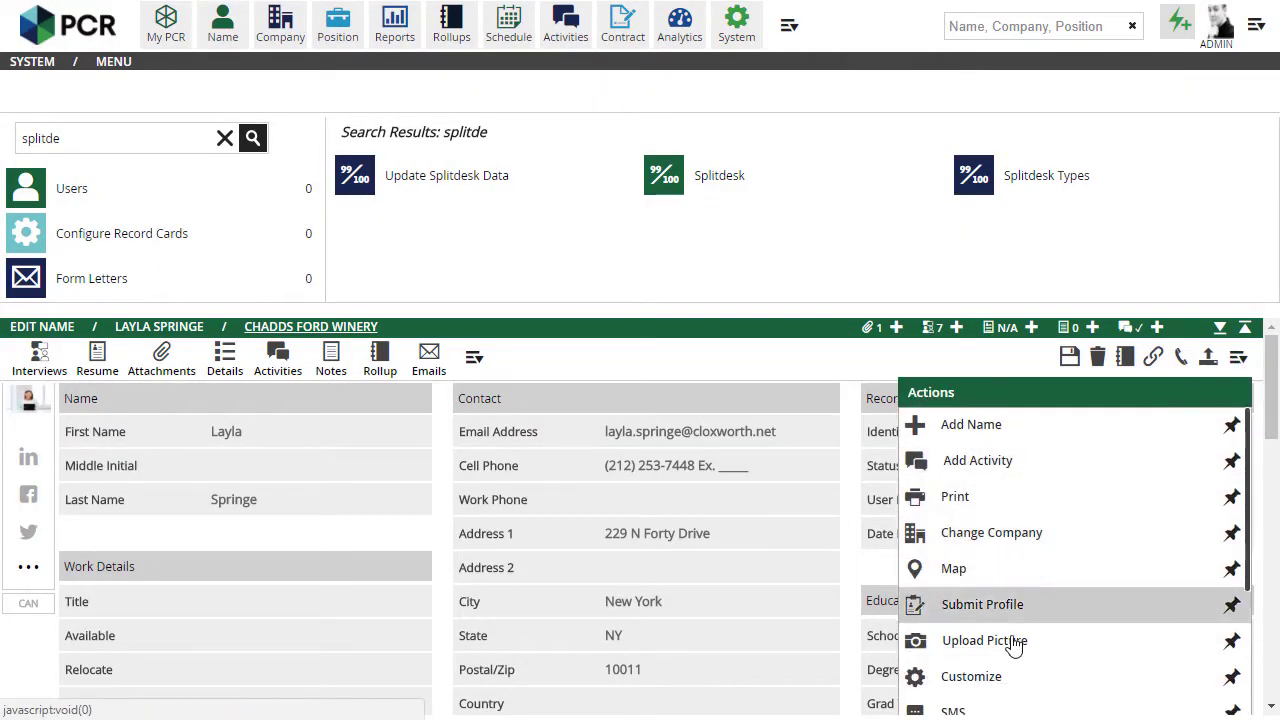
{"action": "left_click", "coordinate": [978, 680]}
Add the predefined Ownership field to the Record Details group and save the layout.
{"action": "scroll", "coordinate": [1276, 200], "scroll_direction": "down", "scroll_amount": 3}
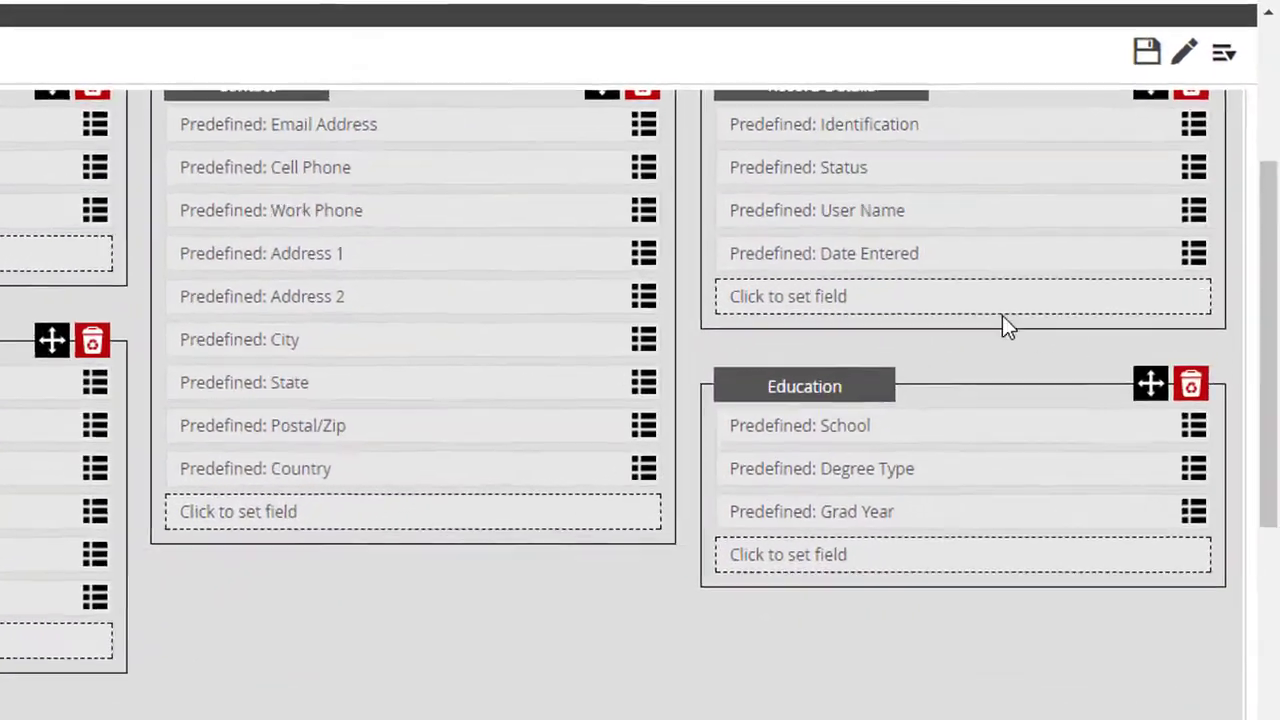
{"action": "left_click", "coordinate": [964, 240]}
{"action": "type", "text": "owner"}
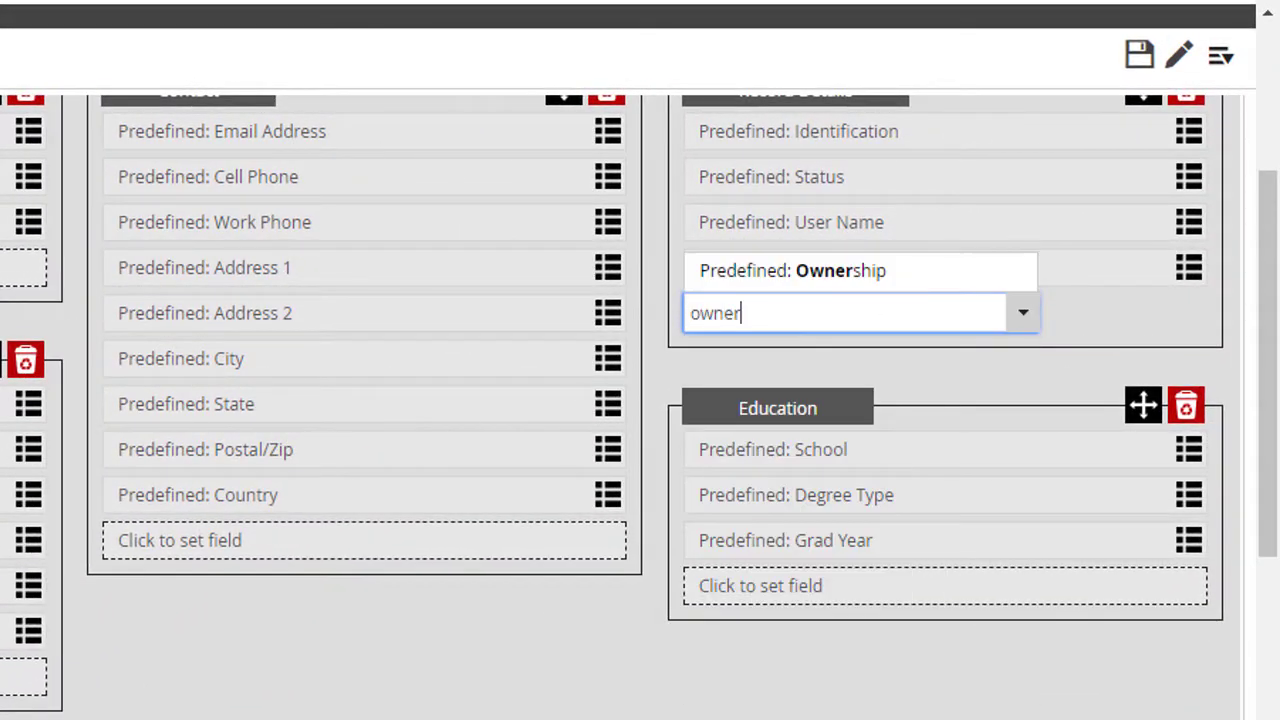
{"action": "left_click", "coordinate": [802, 268]}
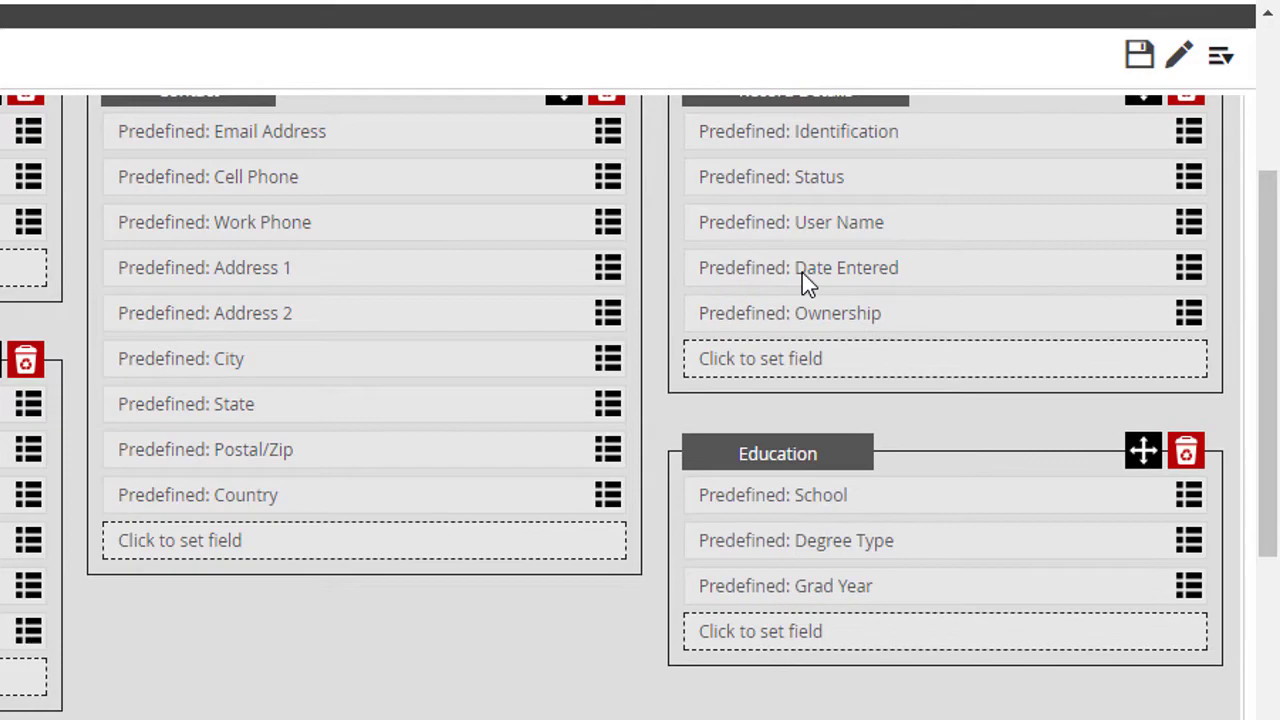
{"action": "left_click", "coordinate": [1132, 58]}
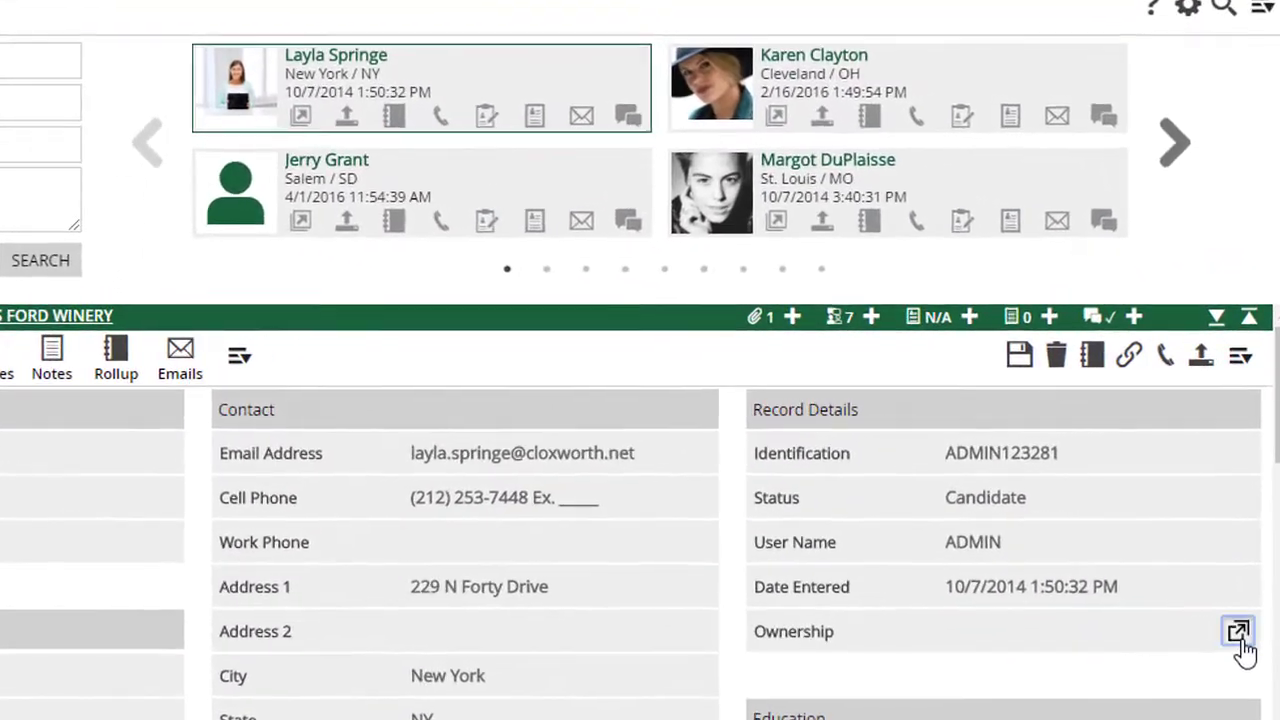
Edit the candidate record's Ownership and assign the first owner's user name with 100 percent owned.
{"action": "left_click", "coordinate": [1238, 632]}
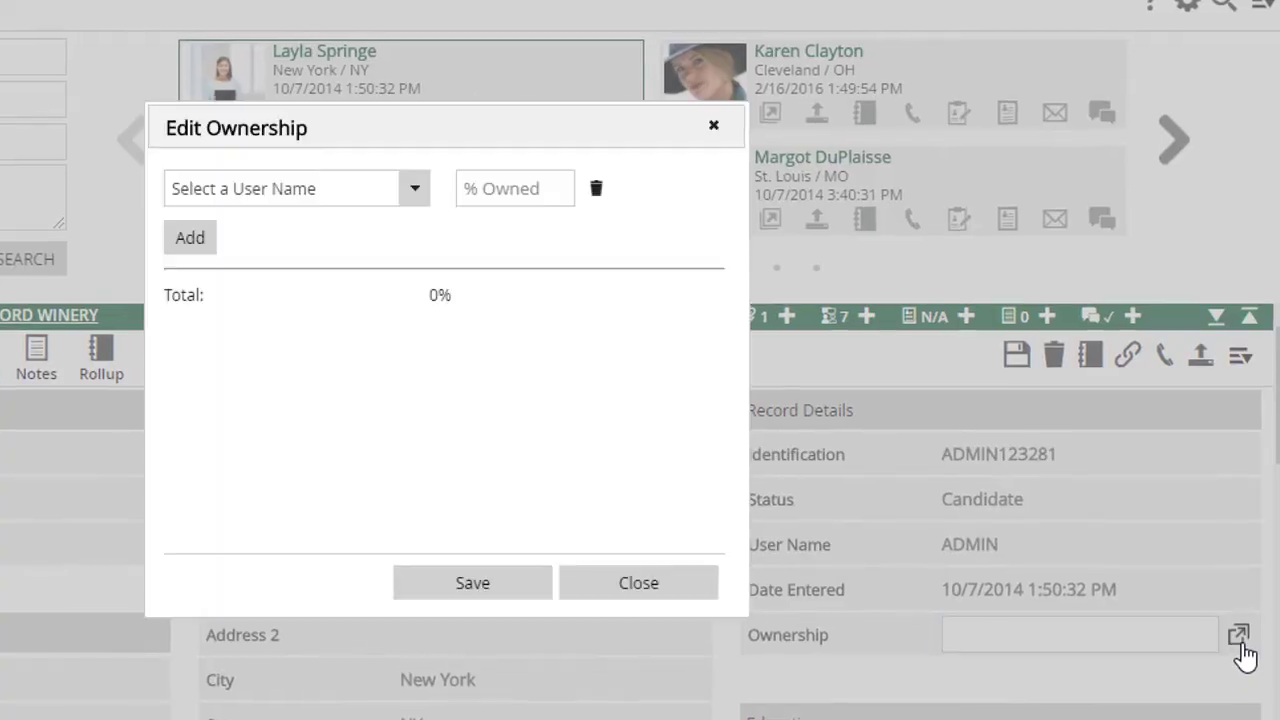
{"action": "left_click", "coordinate": [157, 186]}
{"action": "key", "text": "ctrl+a"}
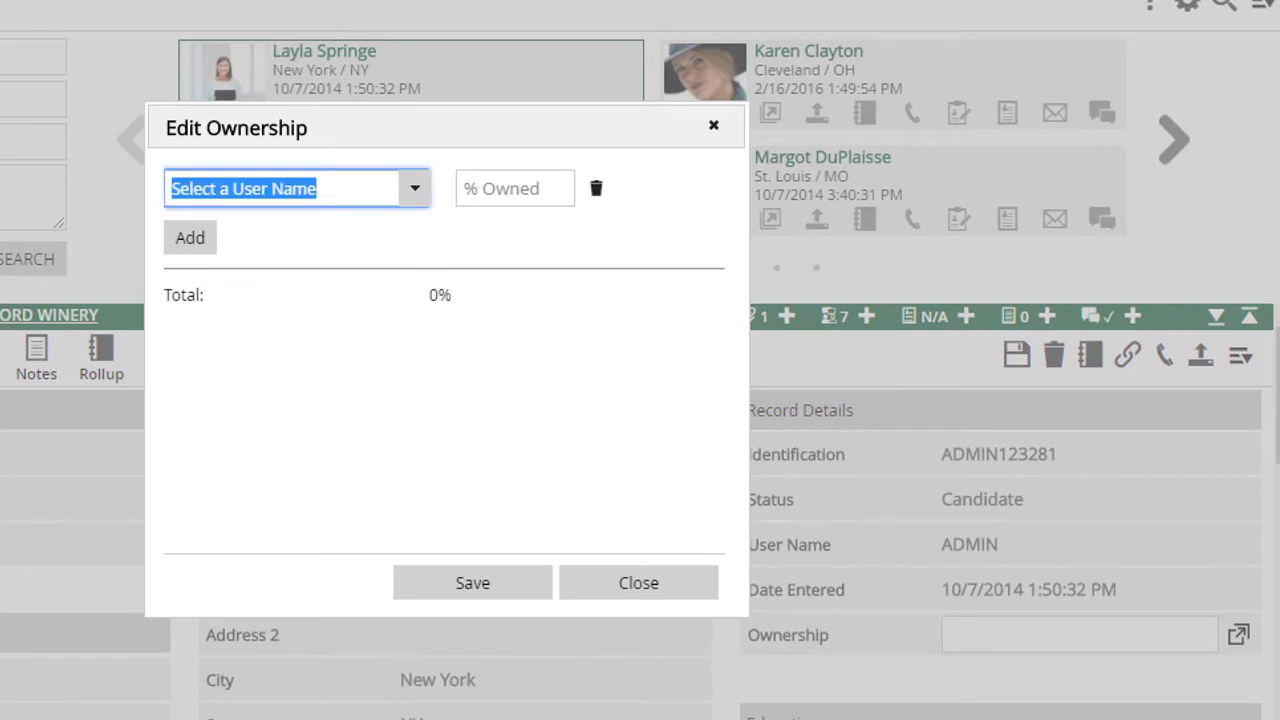
{"action": "type", "text": "ld"}
{"action": "key", "text": "Down"}
{"action": "key", "text": "Tab"}
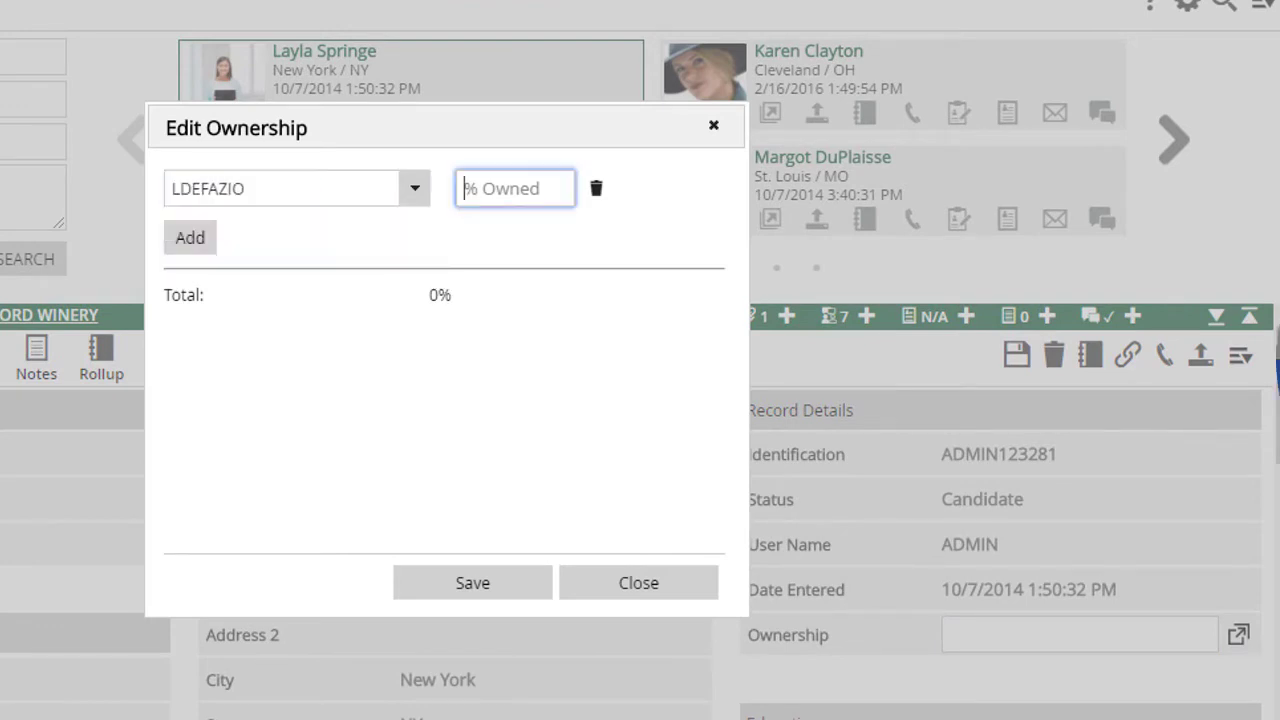
{"action": "type", "text": "100"}
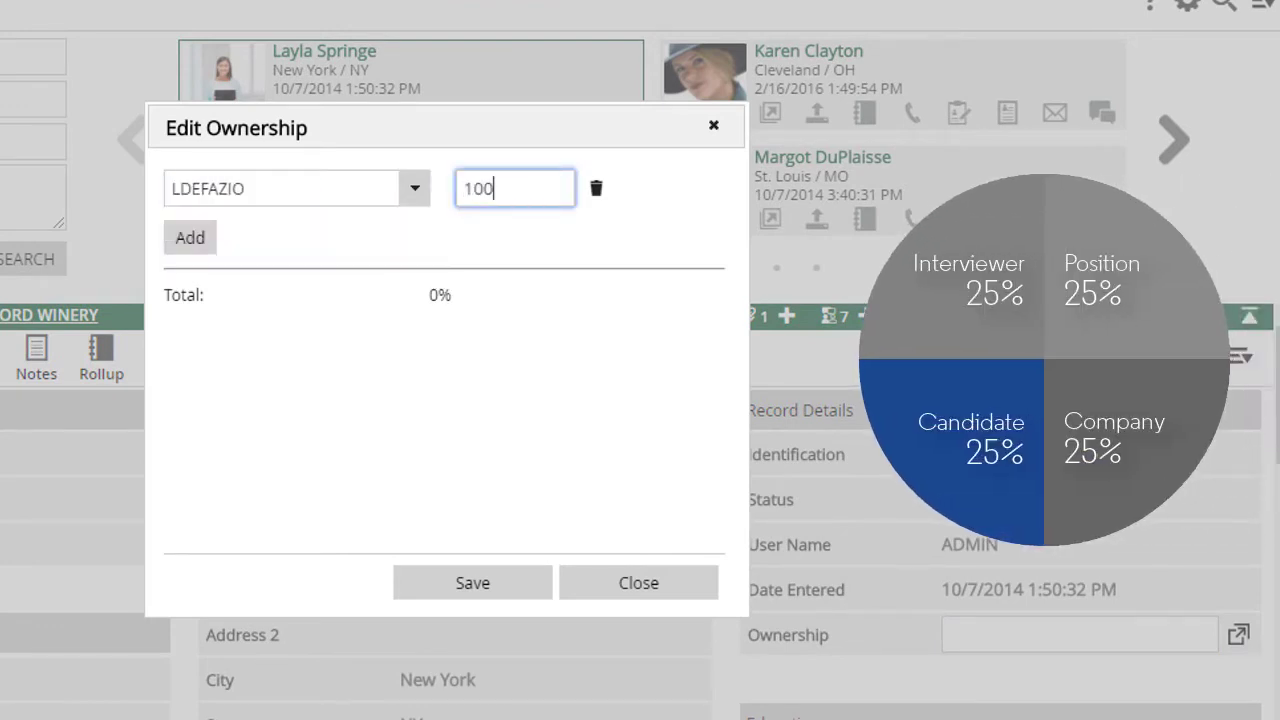
Add a second owner's user name to the candidate's ownership with 50 percent owned.
{"action": "left_click", "coordinate": [190, 238]}
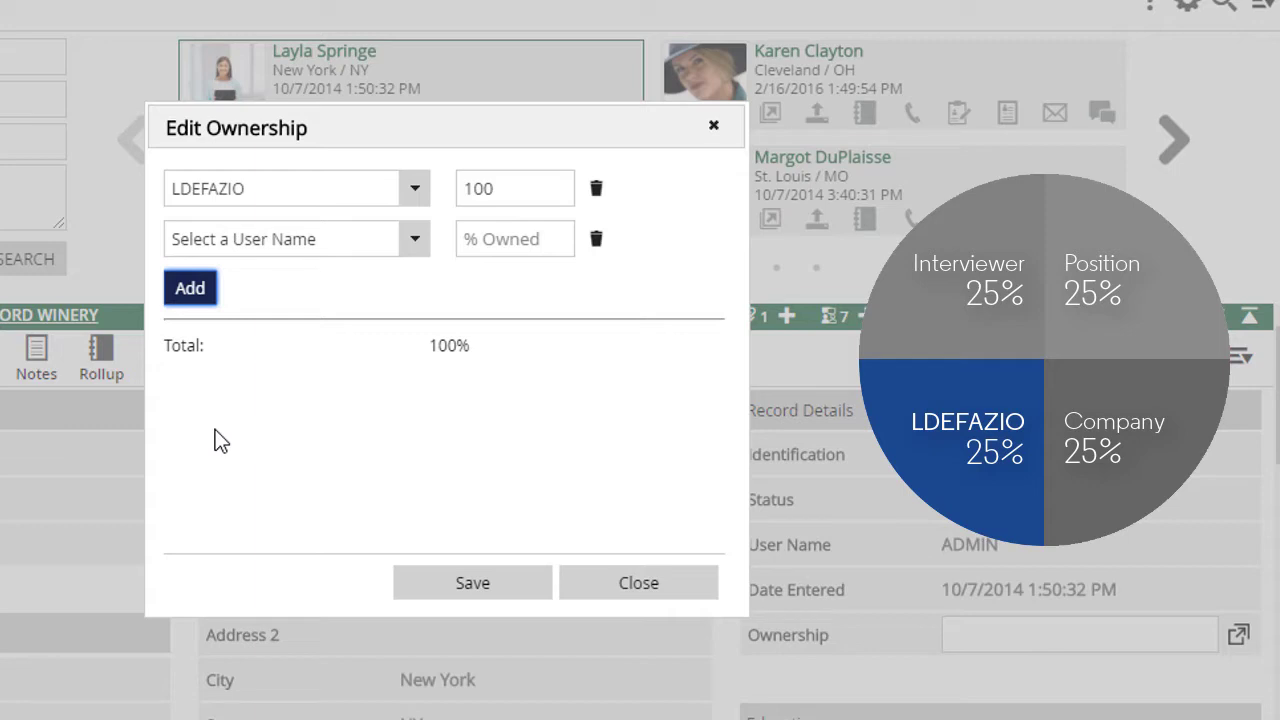
{"action": "left_click", "coordinate": [309, 238]}
{"action": "type", "text": "s"}
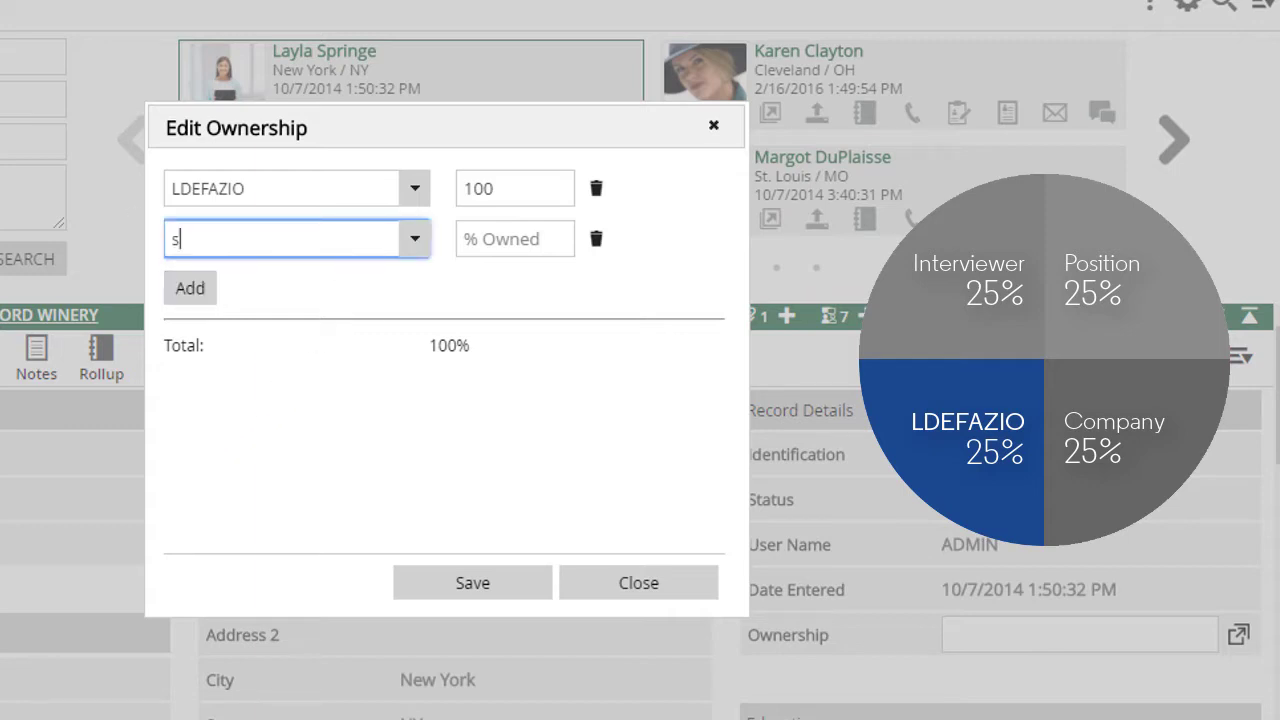
{"action": "type", "text": "fee"}
{"action": "key", "text": "Down"}
{"action": "key", "text": "Tab"}
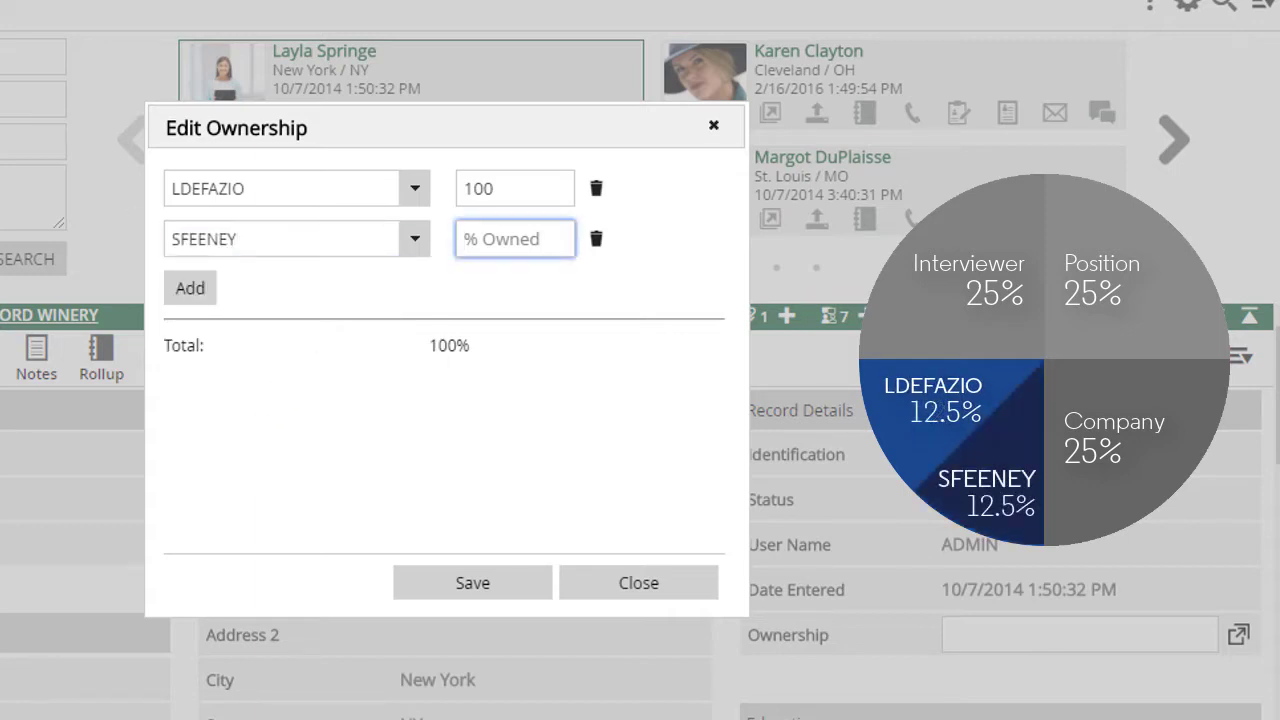
{"action": "type", "text": "50"}
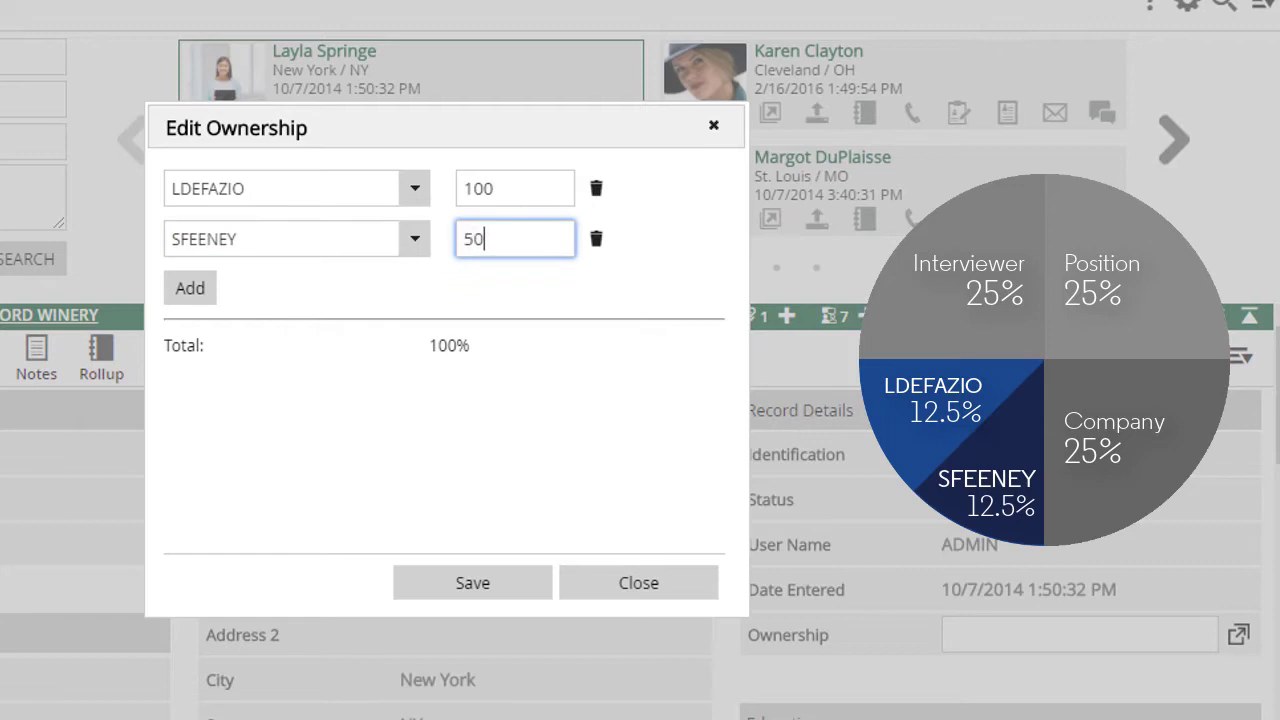
Set the first owner's share to 50 percent and save the candidate's ownership.
{"action": "double_click", "coordinate": [468, 199]}
{"action": "type", "text": "50"}
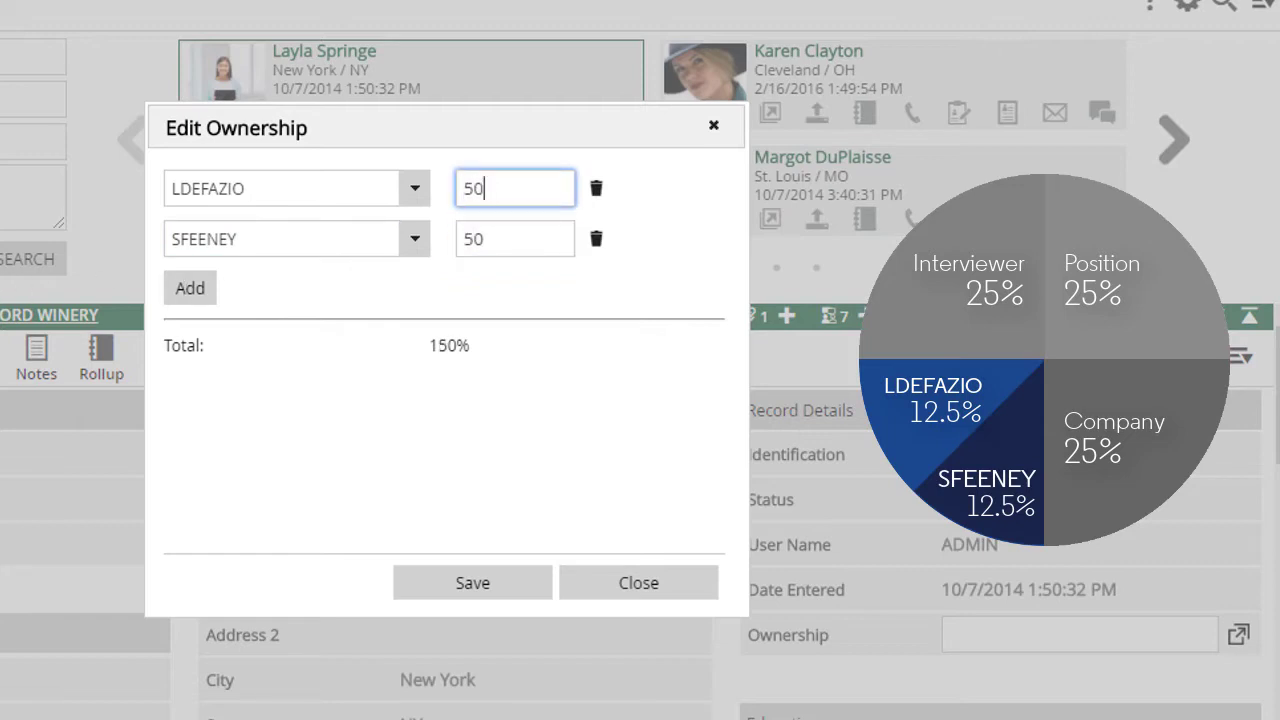
{"action": "key", "text": "Tab"}
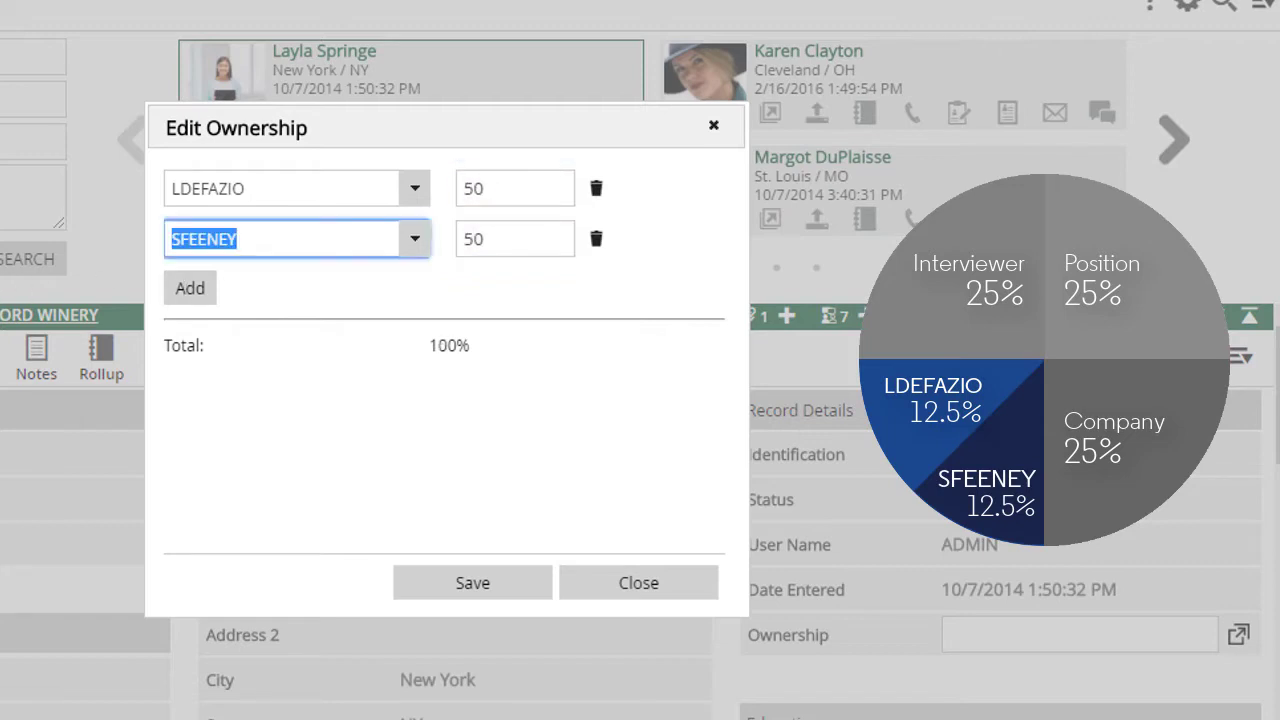
{"action": "left_click", "coordinate": [268, 360]}
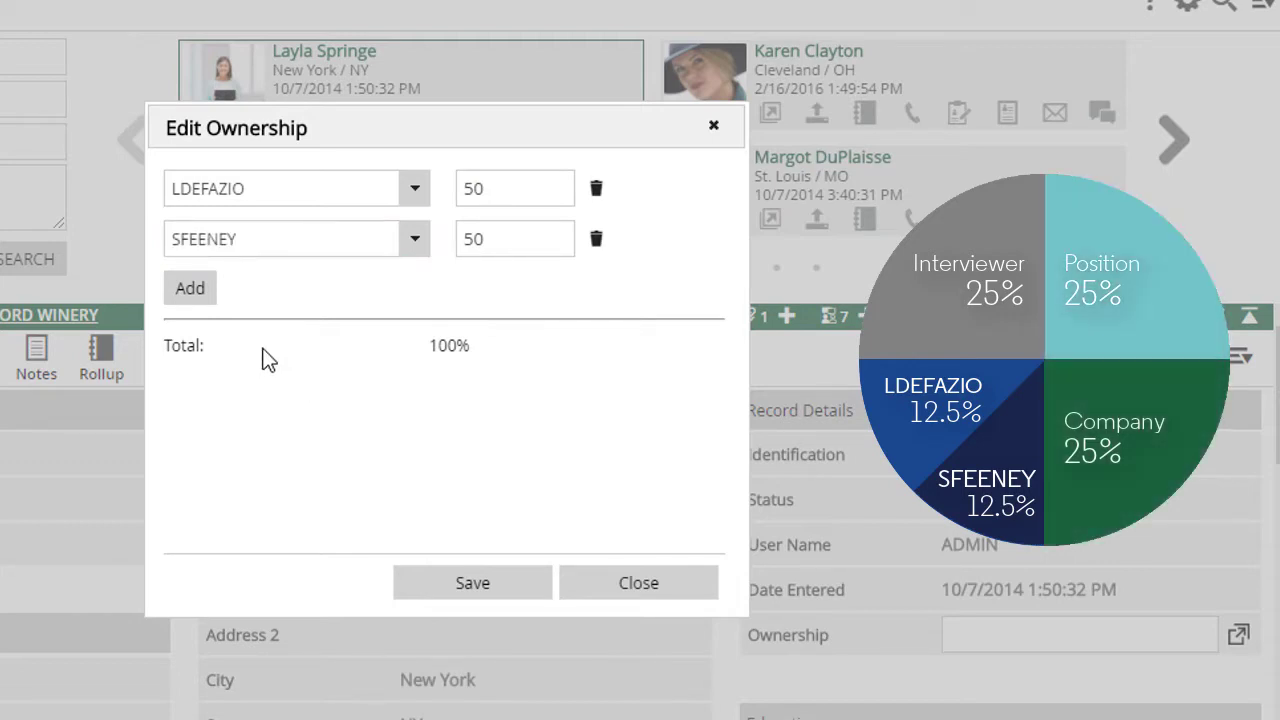
{"action": "left_click", "coordinate": [442, 584]}
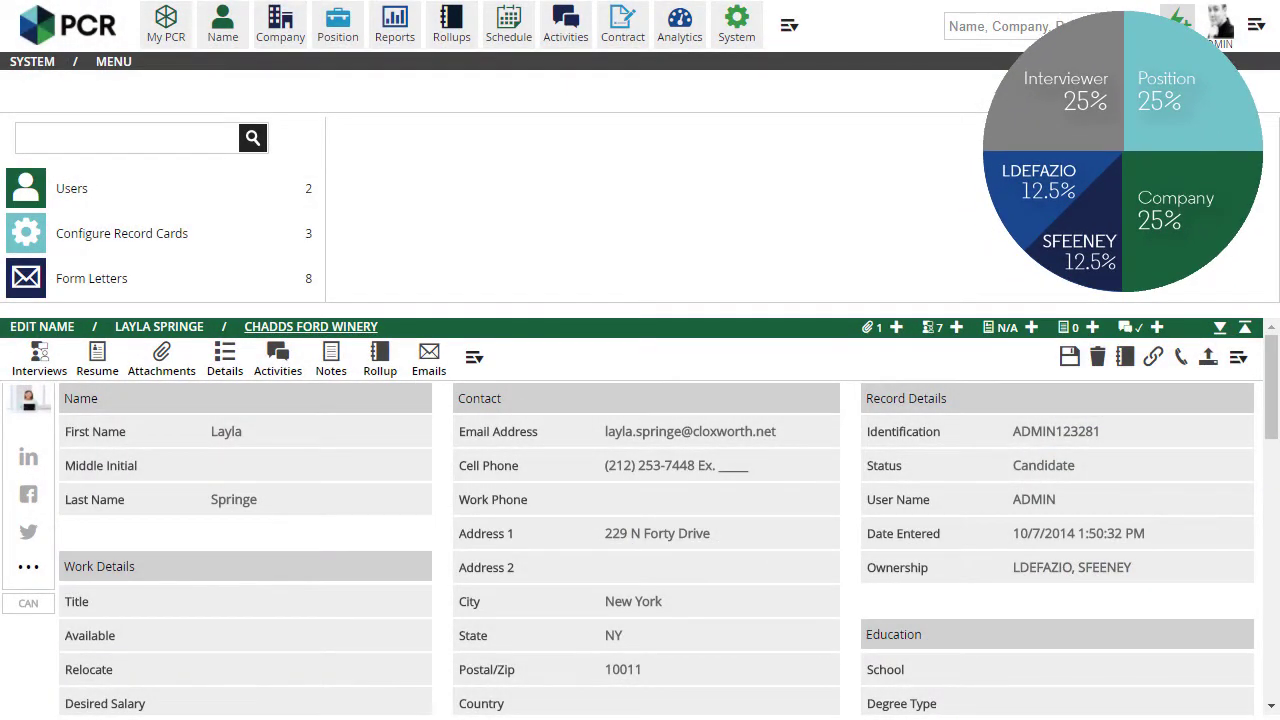
Link the candidate to the CSR/Delivery Driver position at Manufacturing Plant in Clackamas, OR.
{"action": "left_click", "coordinate": [1153, 360]}
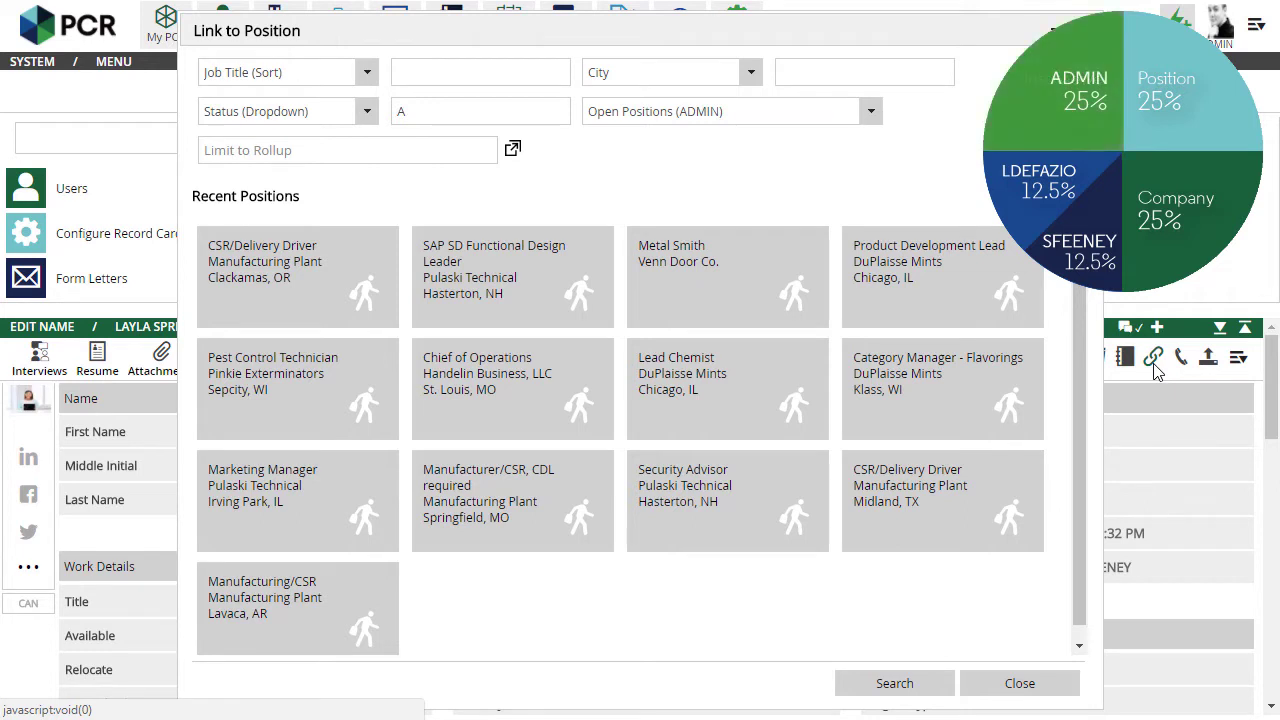
{"action": "left_click", "coordinate": [318, 309]}
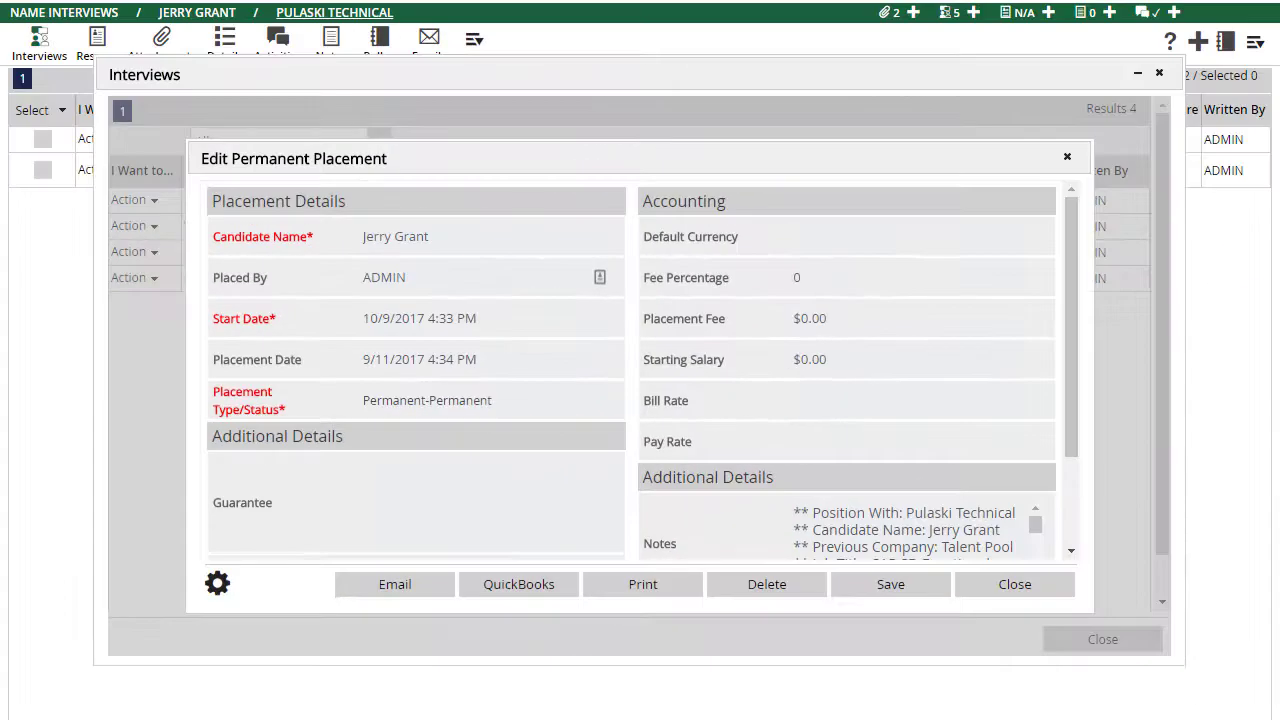
Customize the Permanent Placement layout by adding a Shortcut group that holds the predefined Split Desk Distribution field.
{"action": "left_click", "coordinate": [218, 588]}
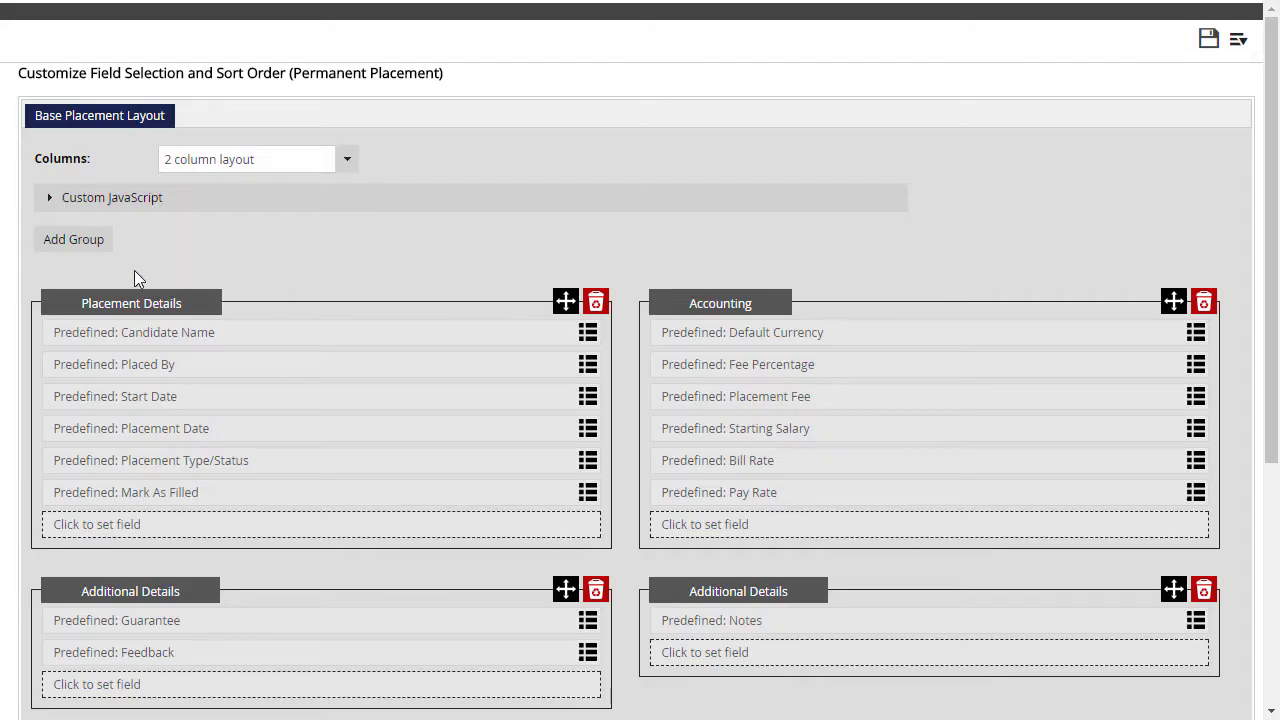
{"action": "left_click", "coordinate": [78, 244]}
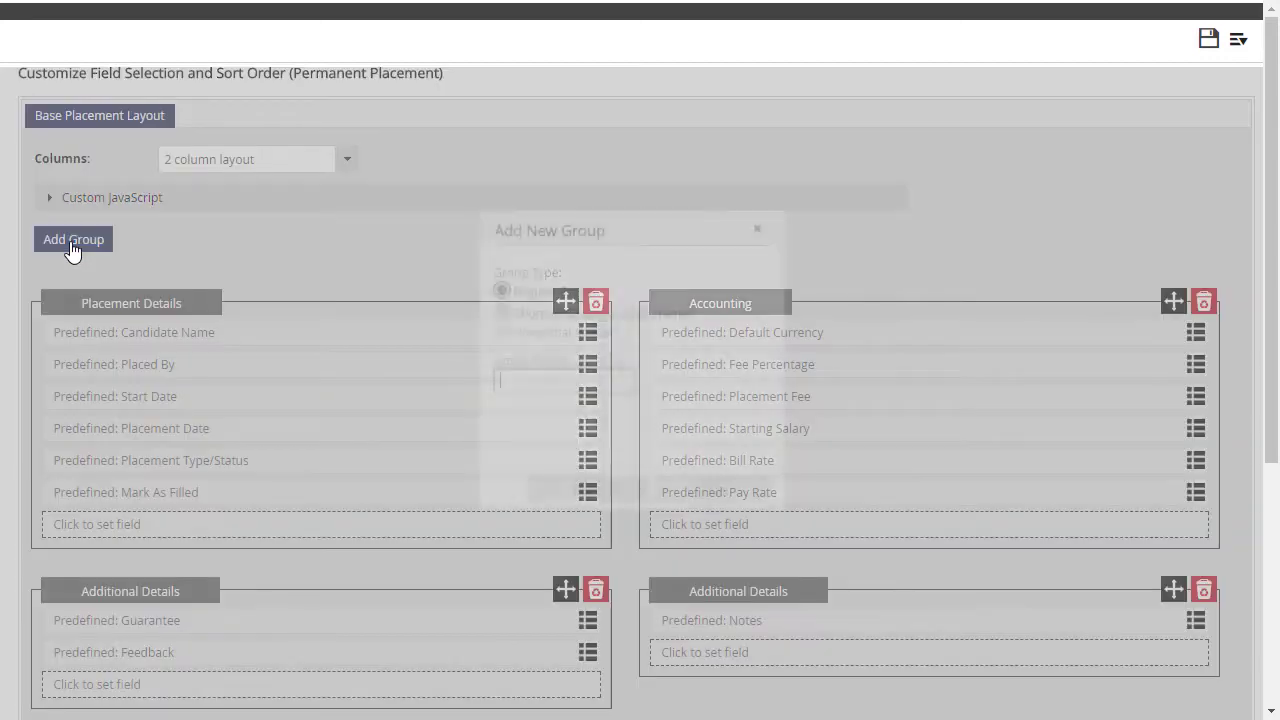
{"action": "left_click", "coordinate": [502, 313]}
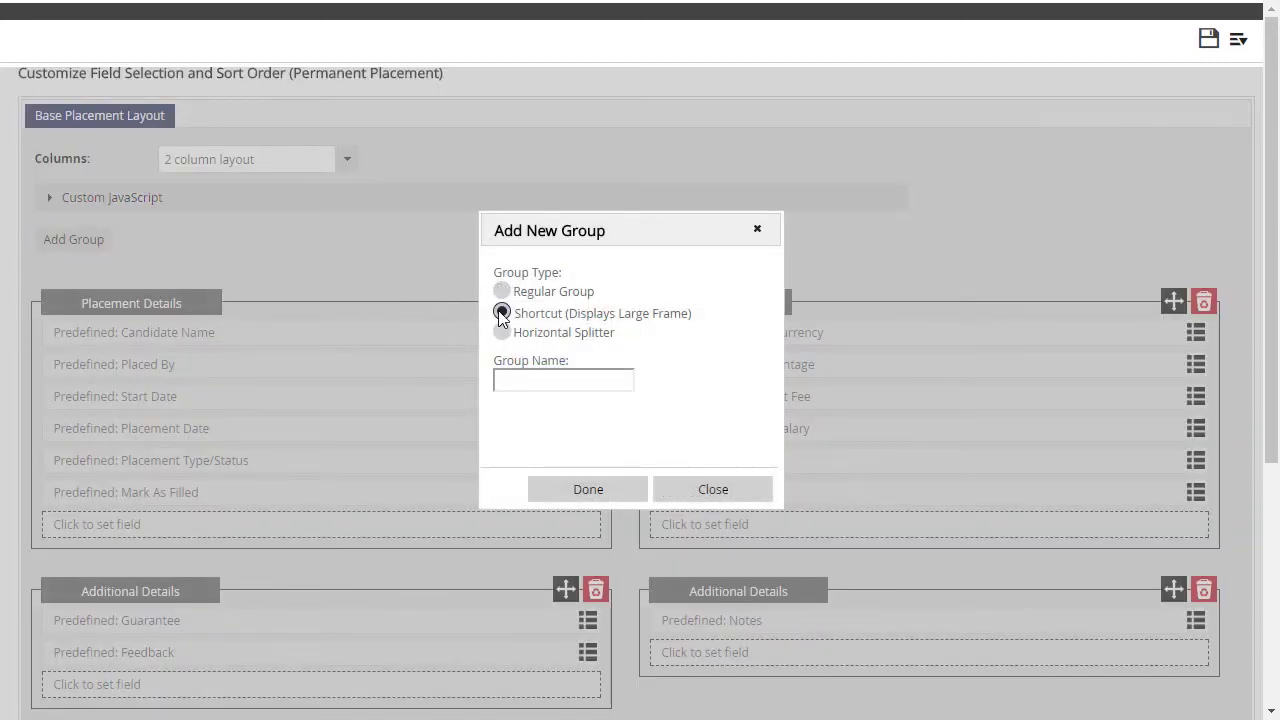
{"action": "left_click", "coordinate": [556, 495]}
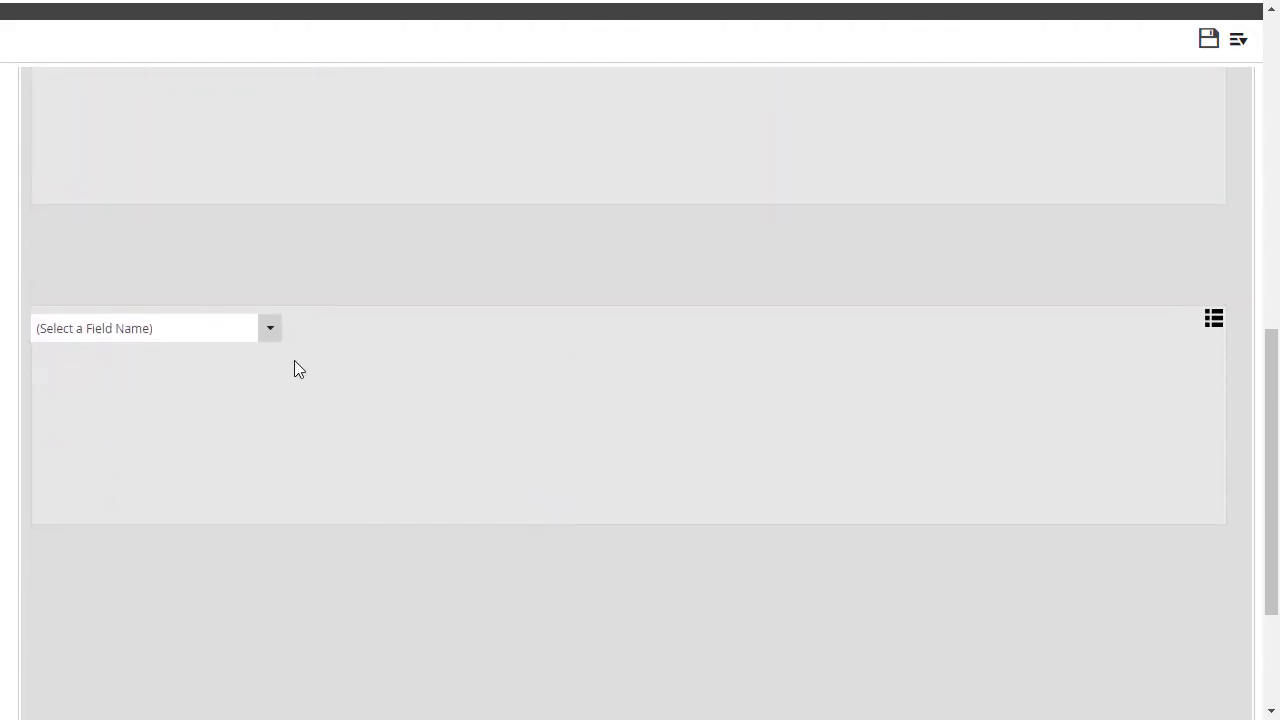
{"action": "left_click", "coordinate": [71, 328]}
{"action": "type", "text": "split"}
{"action": "key", "text": "Down"}
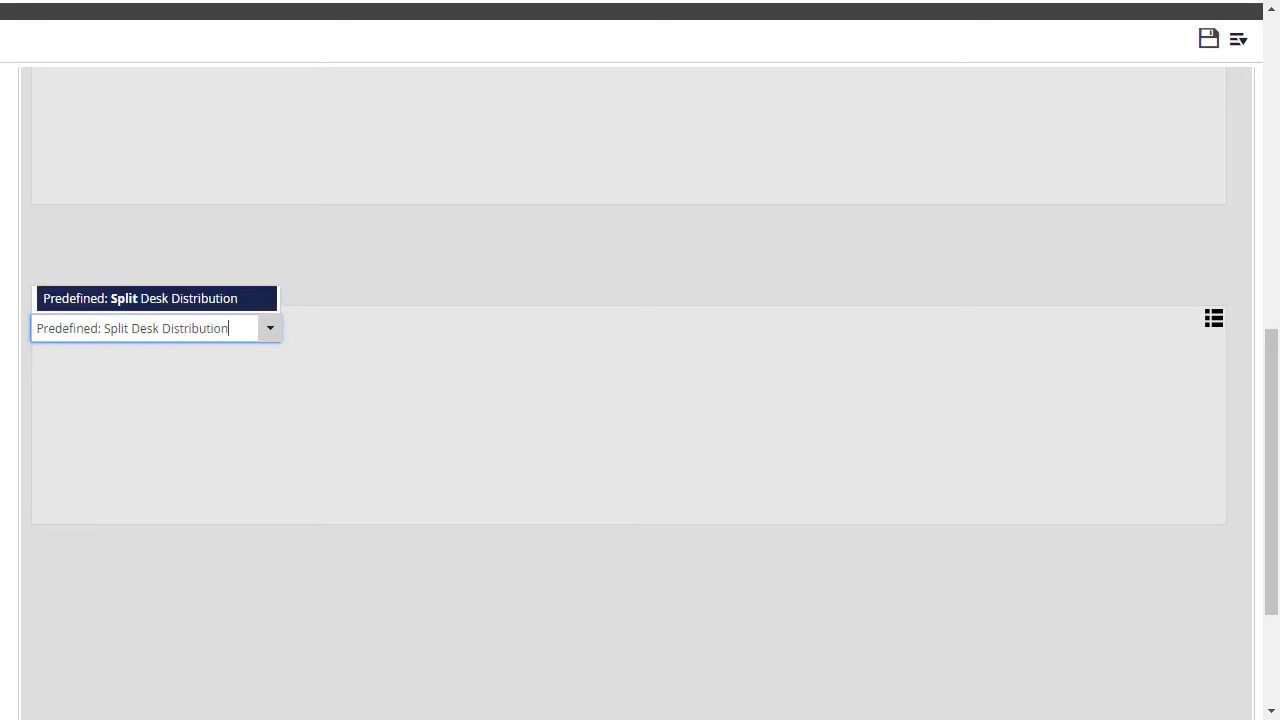
{"action": "key", "text": "Return"}
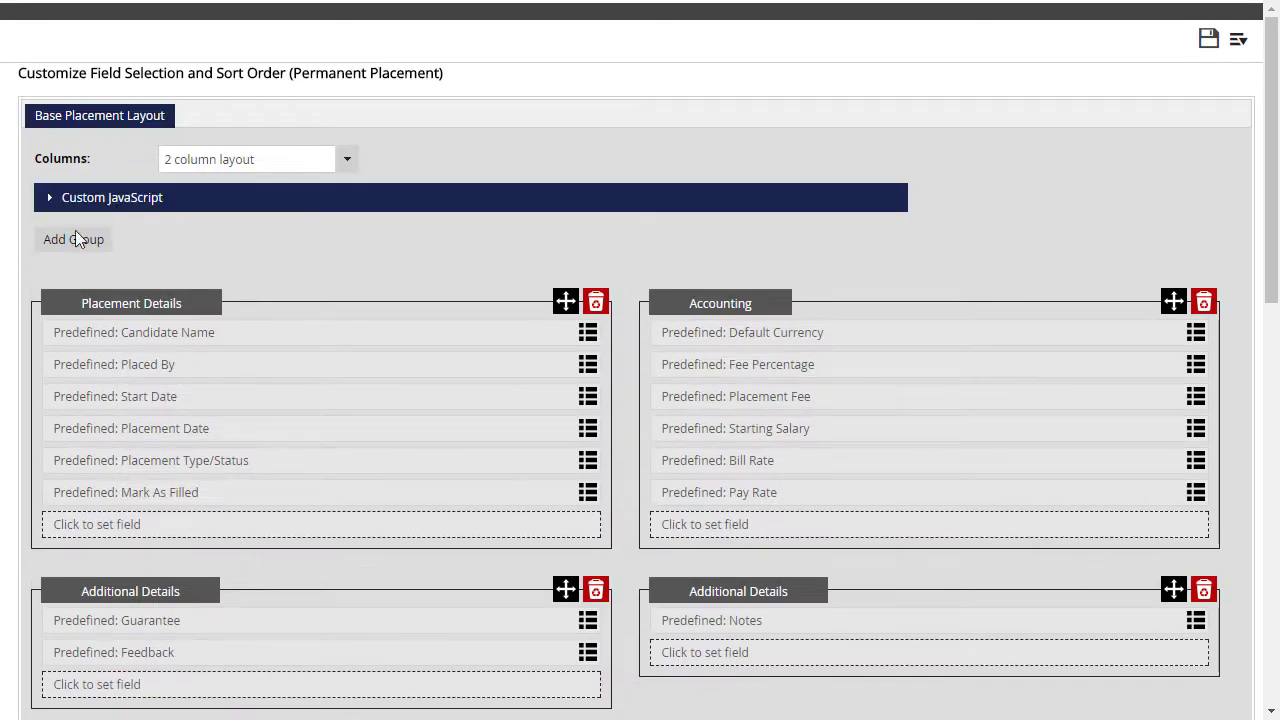
Add another Shortcut group to the placement layout and assign it the predefined Commissions field.
{"action": "left_click", "coordinate": [73, 239]}
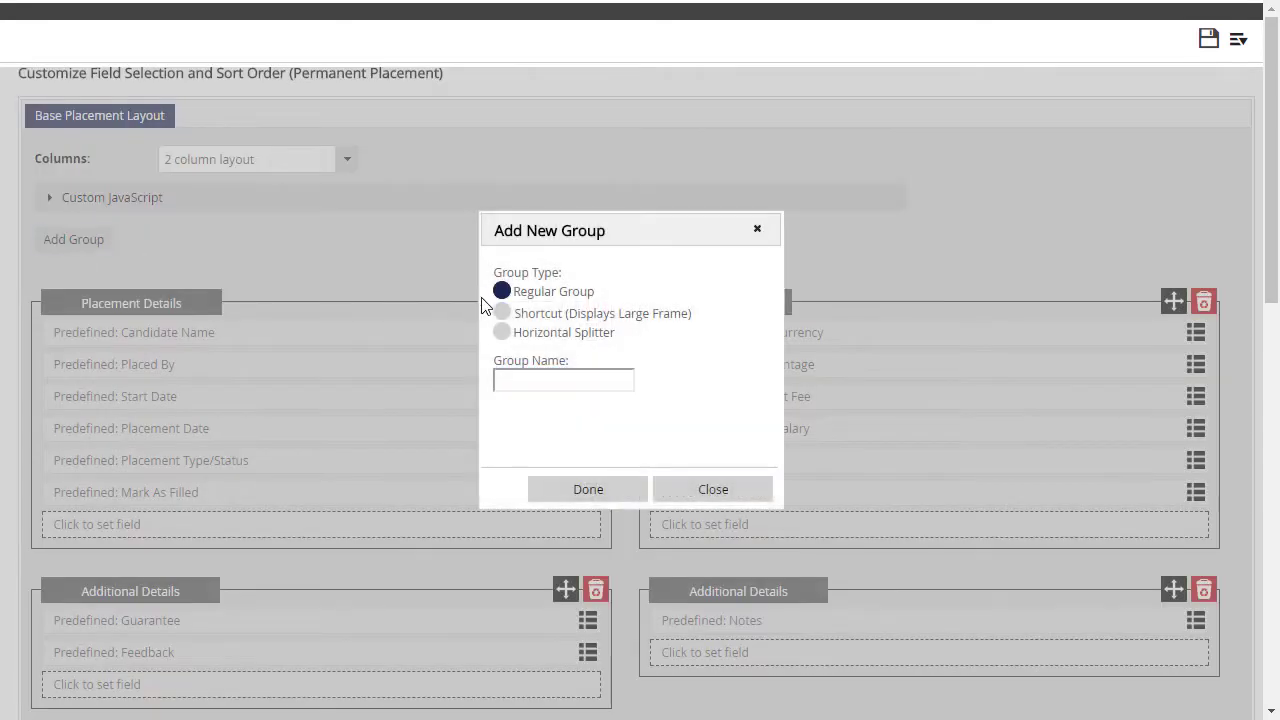
{"action": "left_click", "coordinate": [502, 313]}
{"action": "left_click", "coordinate": [566, 489]}
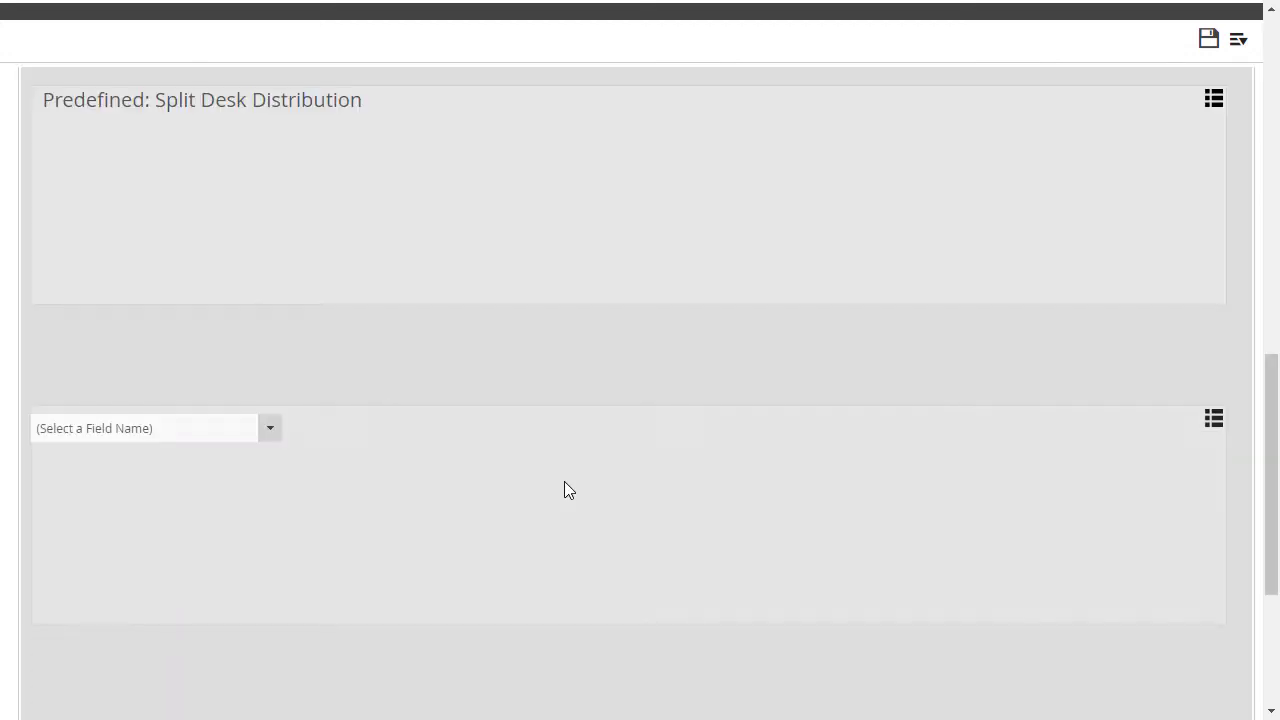
{"action": "left_click", "coordinate": [211, 432]}
{"action": "type", "text": "Comm"}
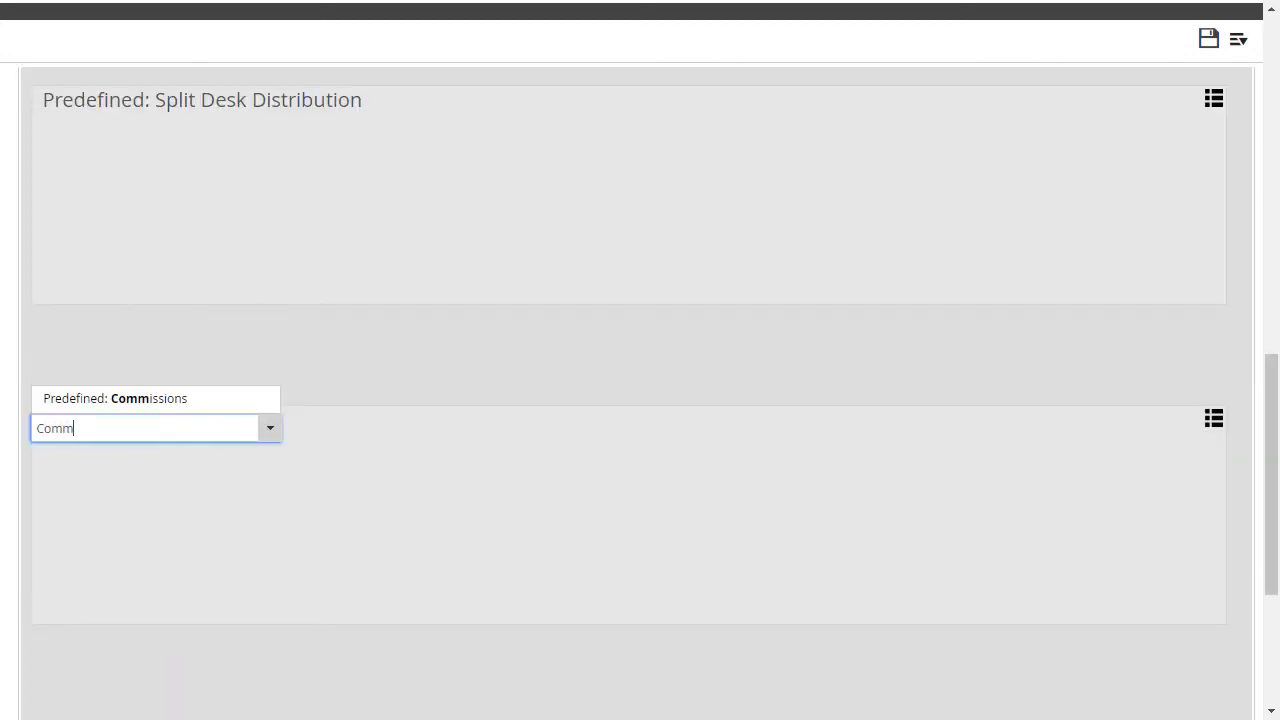
{"action": "key", "text": "Down"}
{"action": "key", "text": "Return"}
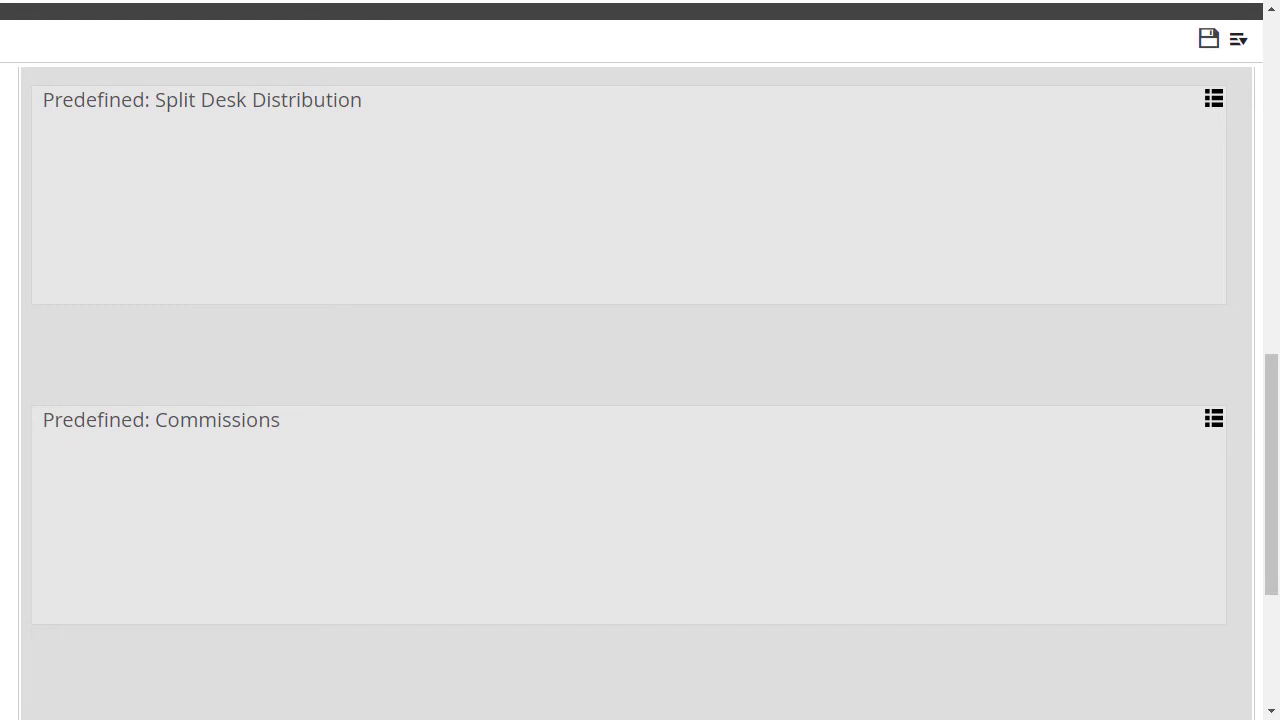
Add a Horizontal Splitter group named Splits to the Permanent Placement layout.
{"action": "scroll", "coordinate": [87, 495], "scroll_direction": "up", "scroll_amount": 10}
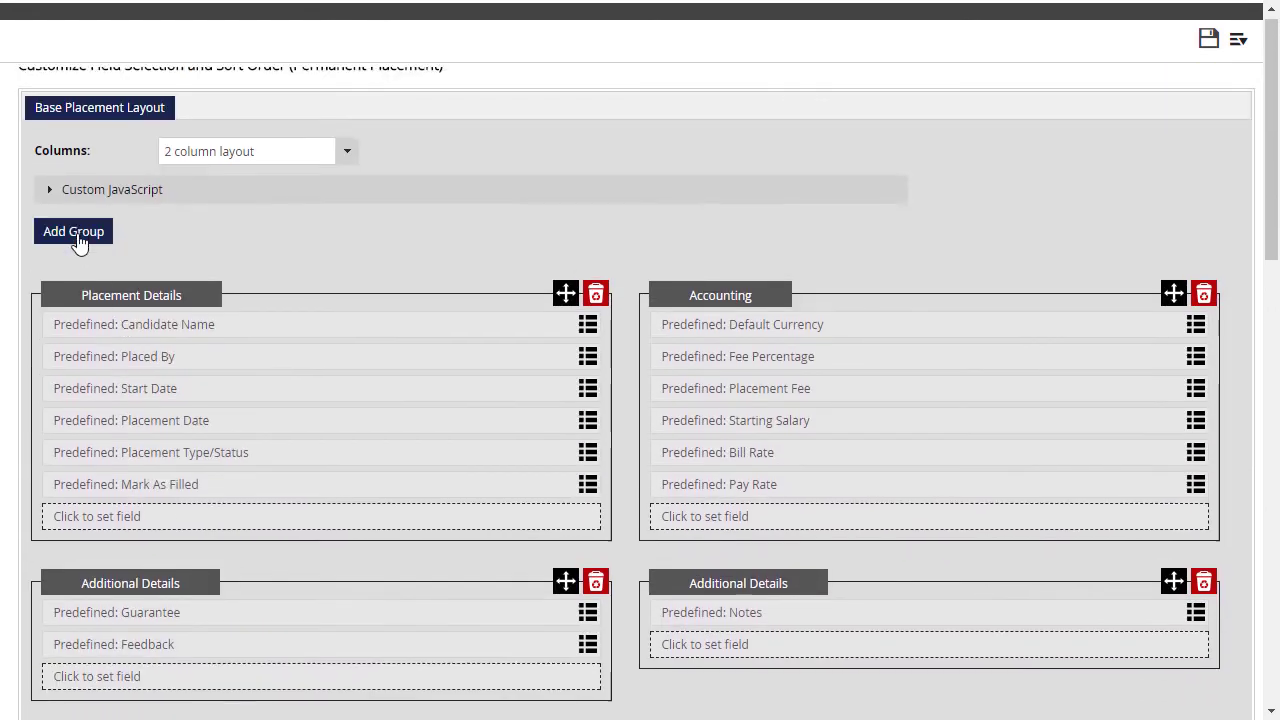
{"action": "left_click", "coordinate": [80, 232]}
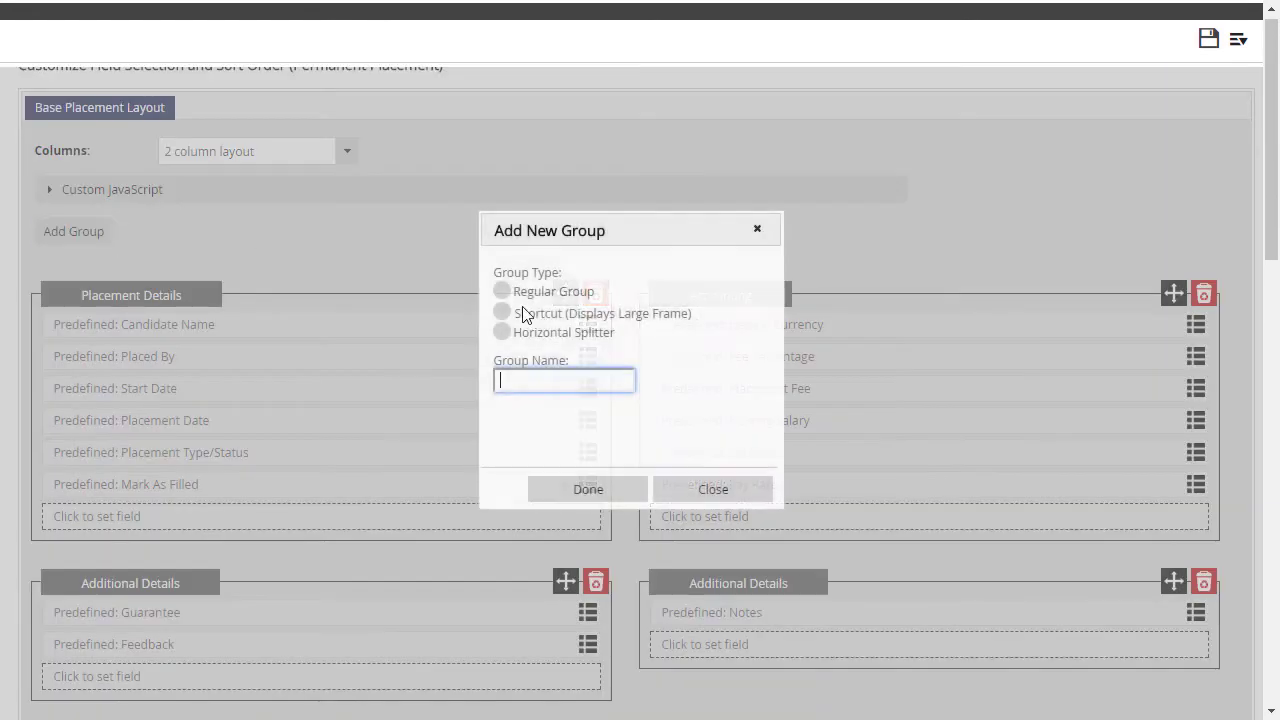
{"action": "left_click", "coordinate": [502, 333]}
{"action": "left_click", "coordinate": [512, 384]}
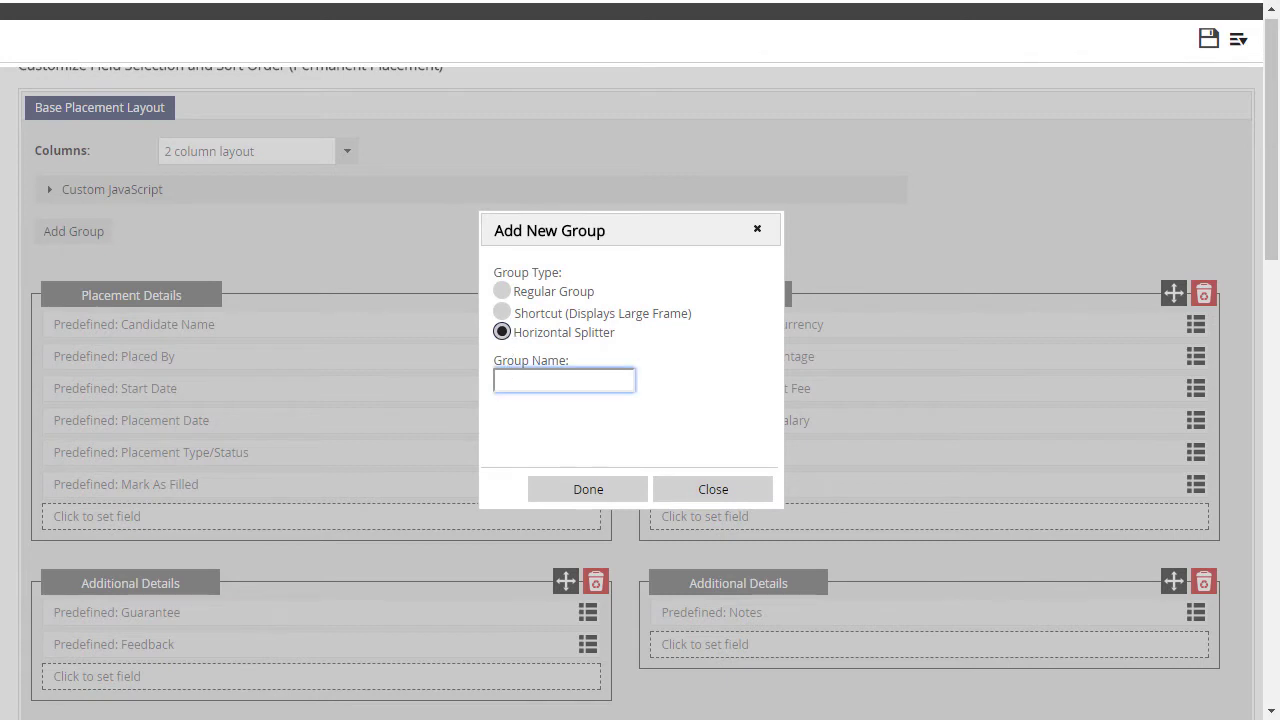
{"action": "type", "text": "Splits"}
{"action": "left_click", "coordinate": [566, 490]}
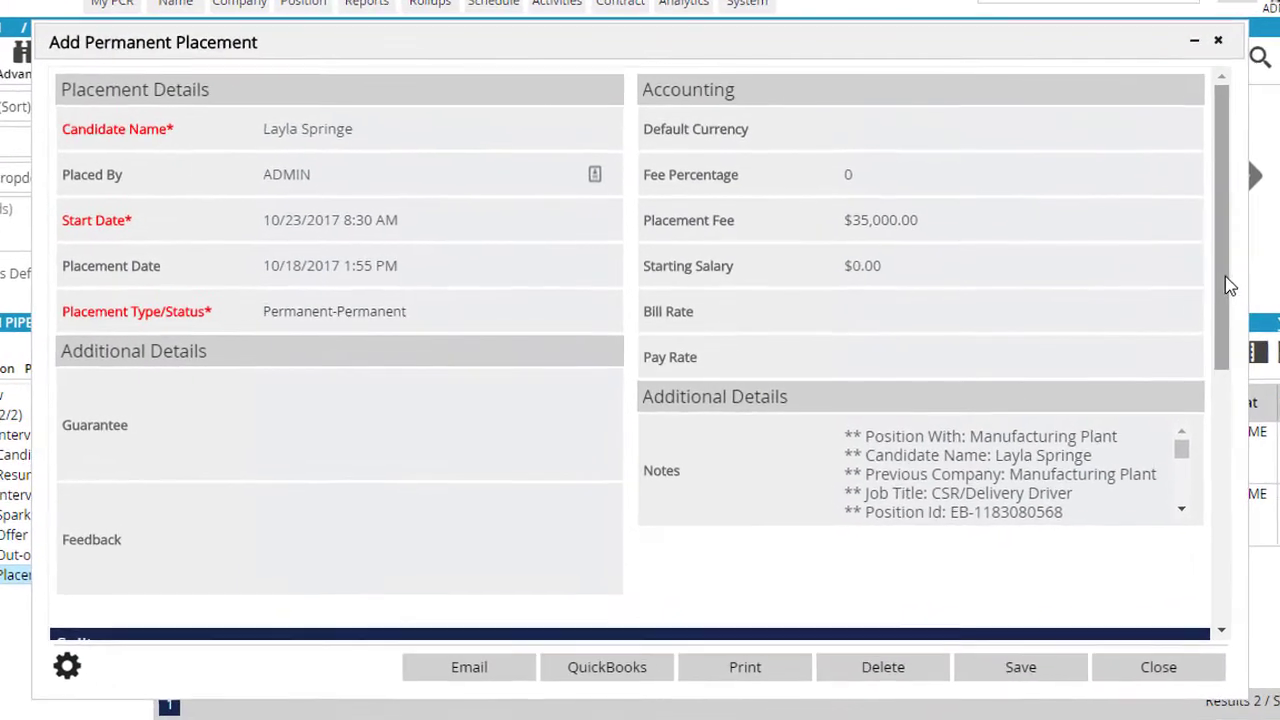
Calculate the Split Desk Distribution from the Ownership fields and view the split types available for manual entries.
{"action": "left_click_drag", "start_coordinate": [1165, 294], "coordinate": [1168, 311]}
{"action": "left_click_drag", "start_coordinate": [1255, 313], "coordinate": [1249, 582]}
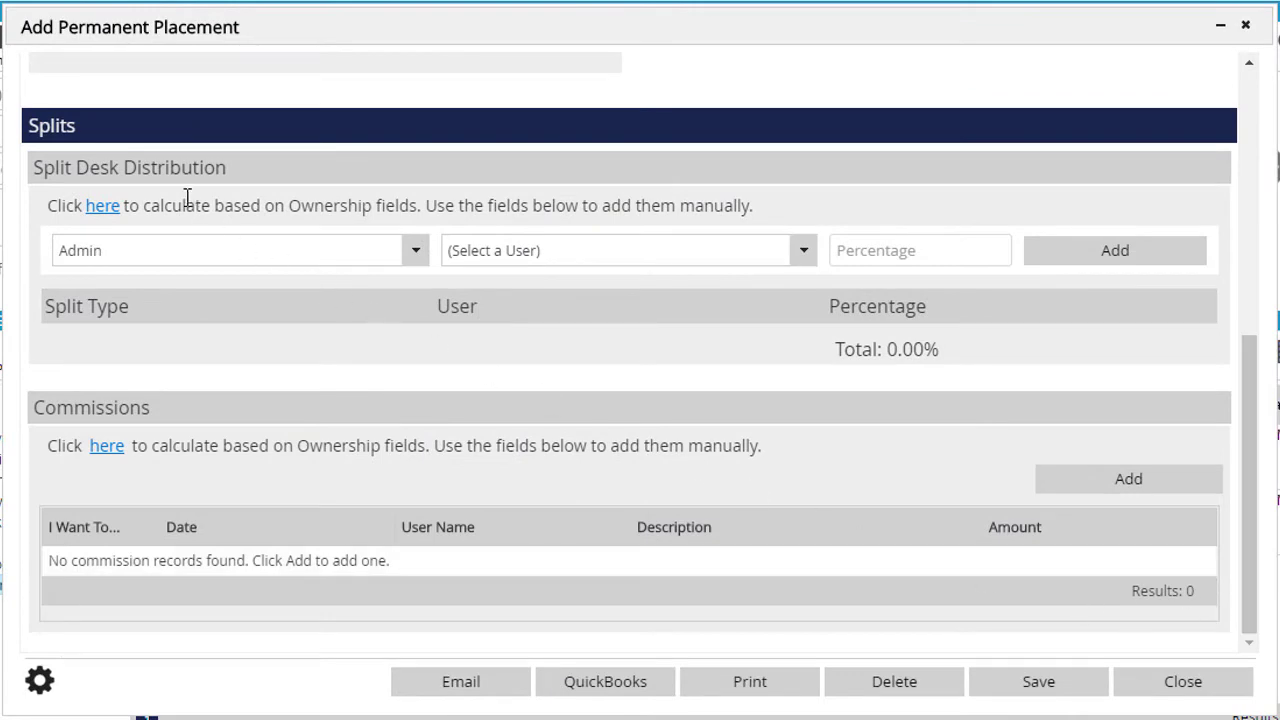
{"action": "left_click", "coordinate": [103, 206]}
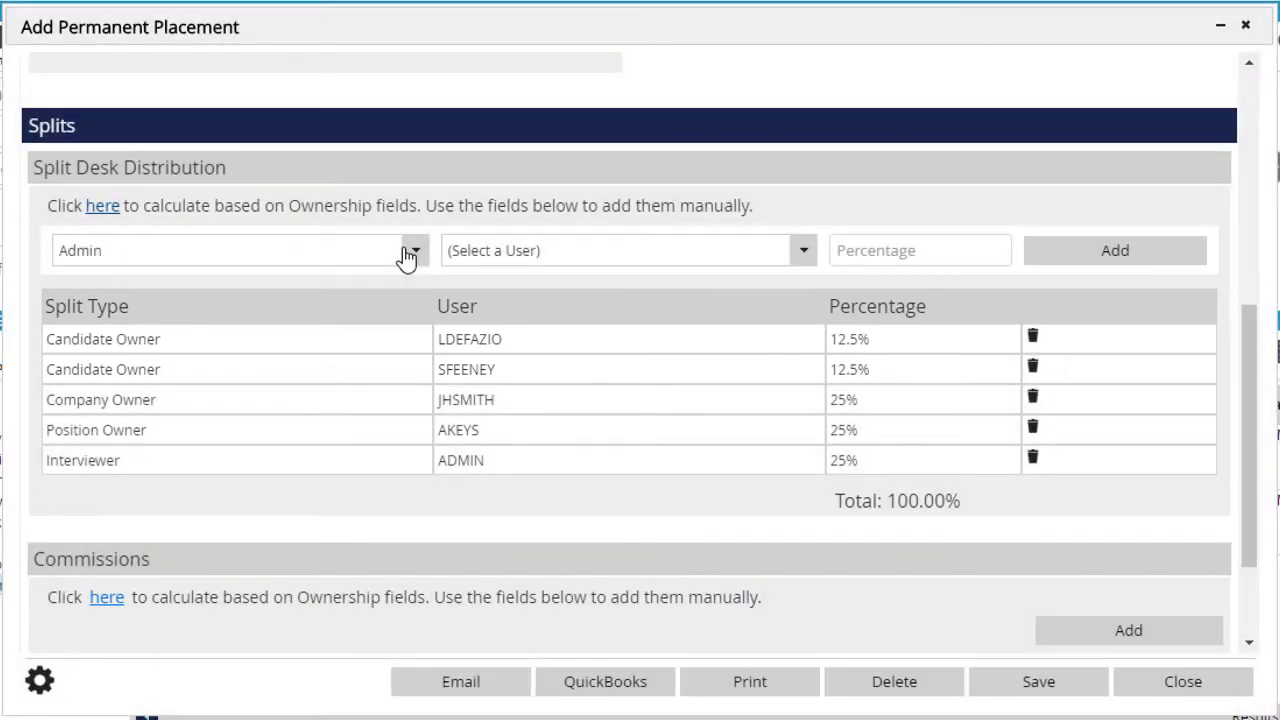
{"action": "left_click", "coordinate": [412, 253]}
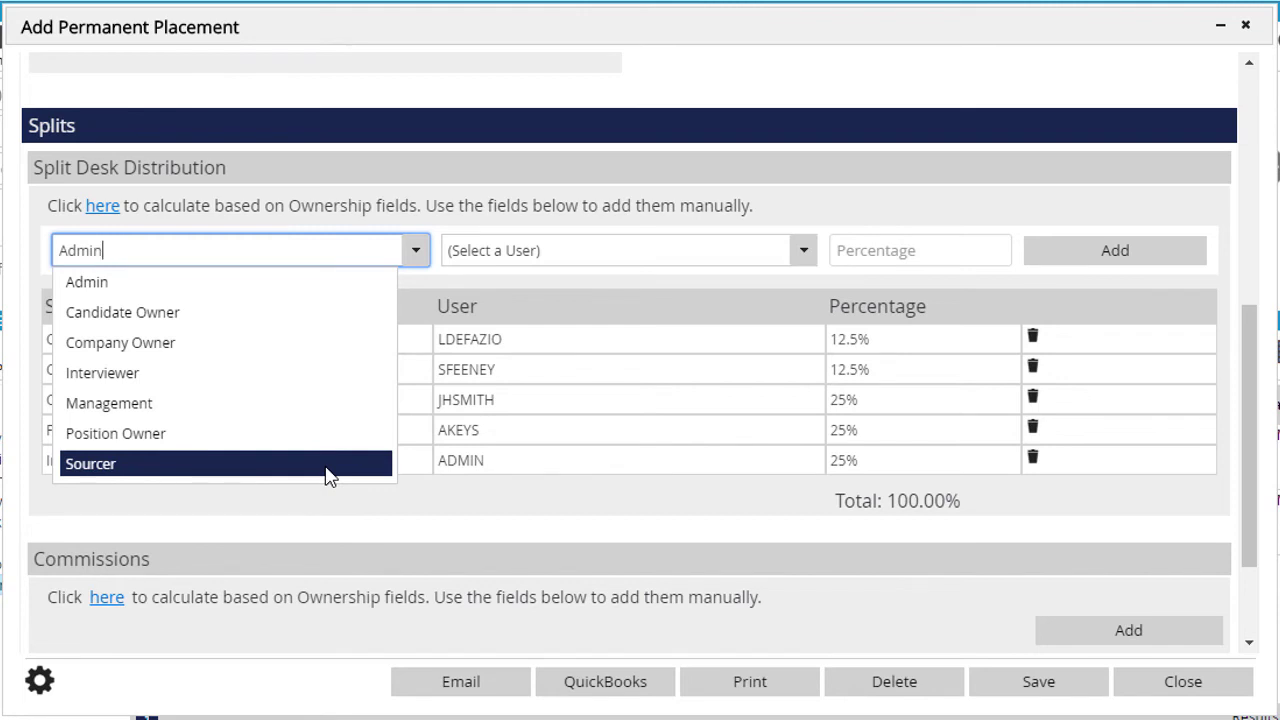
{"action": "left_click", "coordinate": [380, 503]}
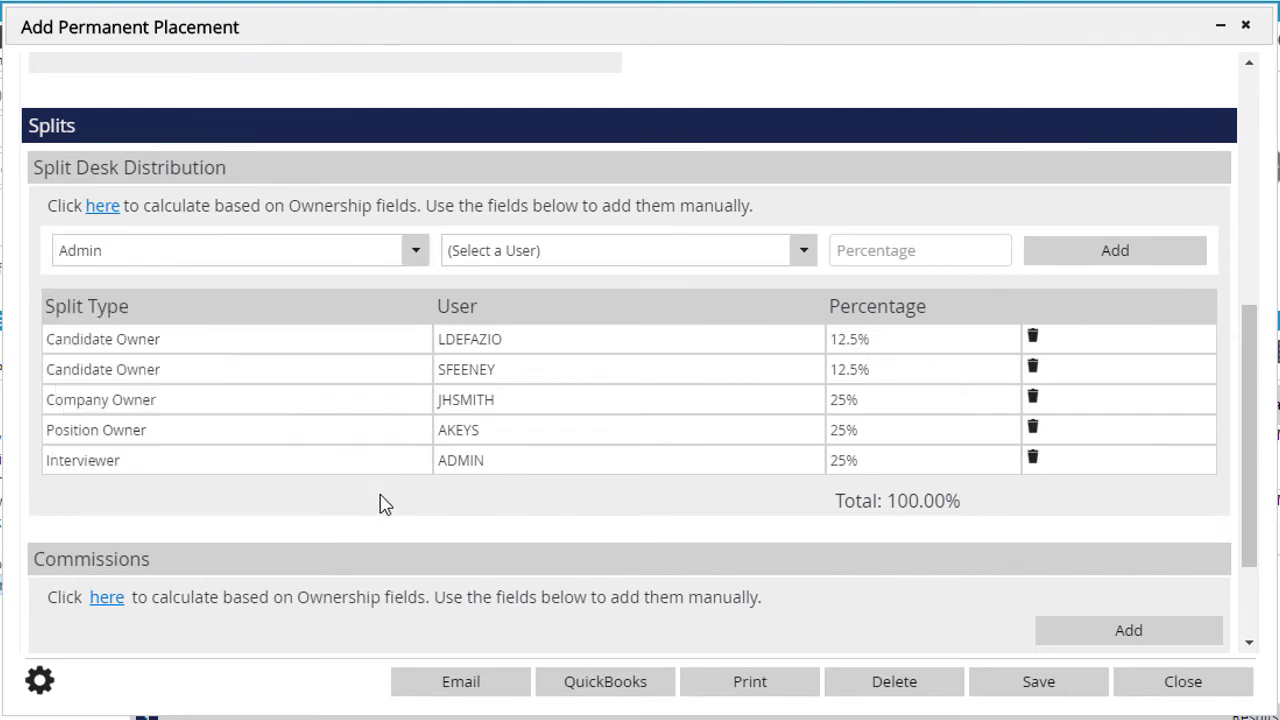
Save the placement with its split distribution and calculate the commissions based on the Ownership fields.
{"action": "left_click_drag", "start_coordinate": [1250, 330], "coordinate": [1257, 443]}
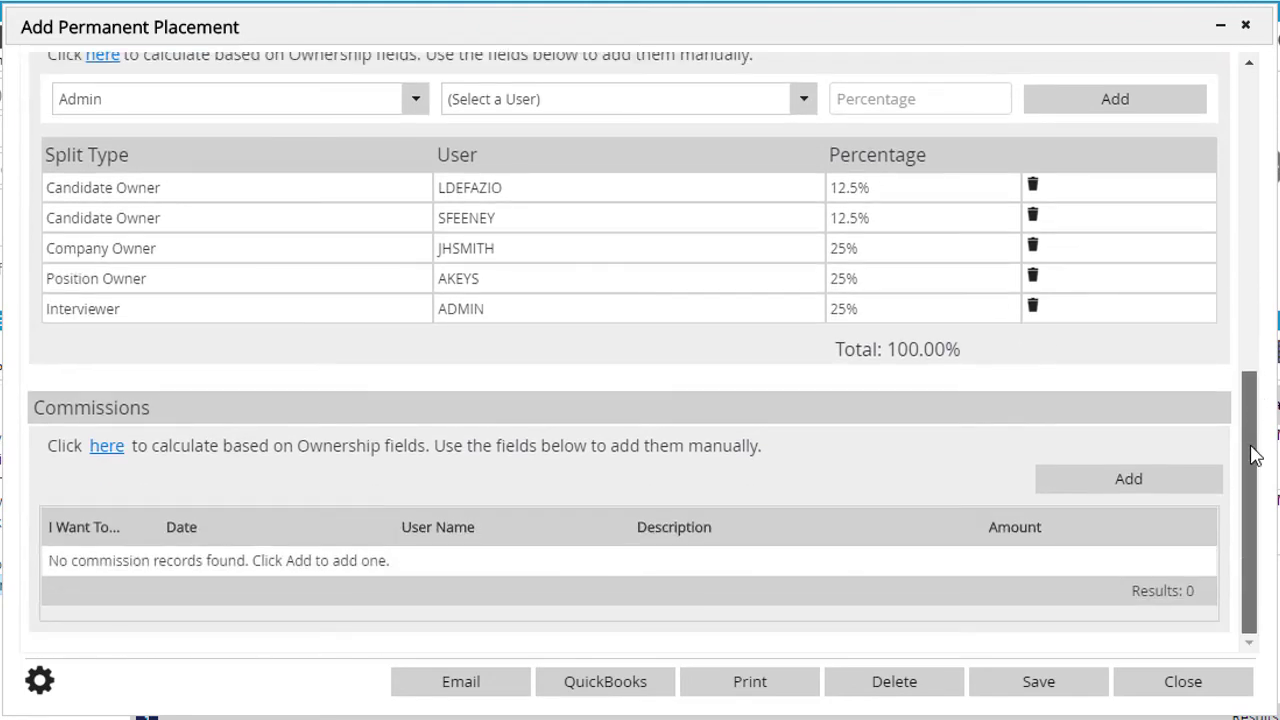
{"action": "left_click", "coordinate": [1040, 681]}
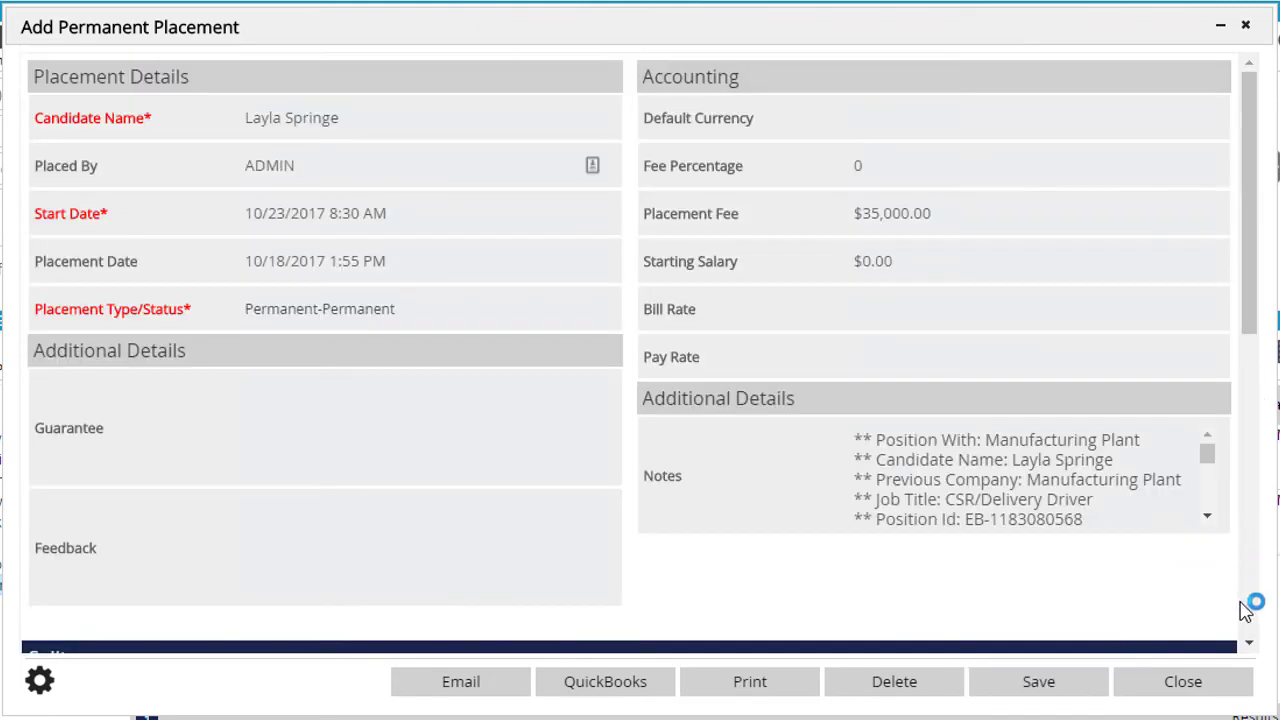
{"action": "scroll", "coordinate": [1249, 605], "scroll_direction": "down", "scroll_amount": 6}
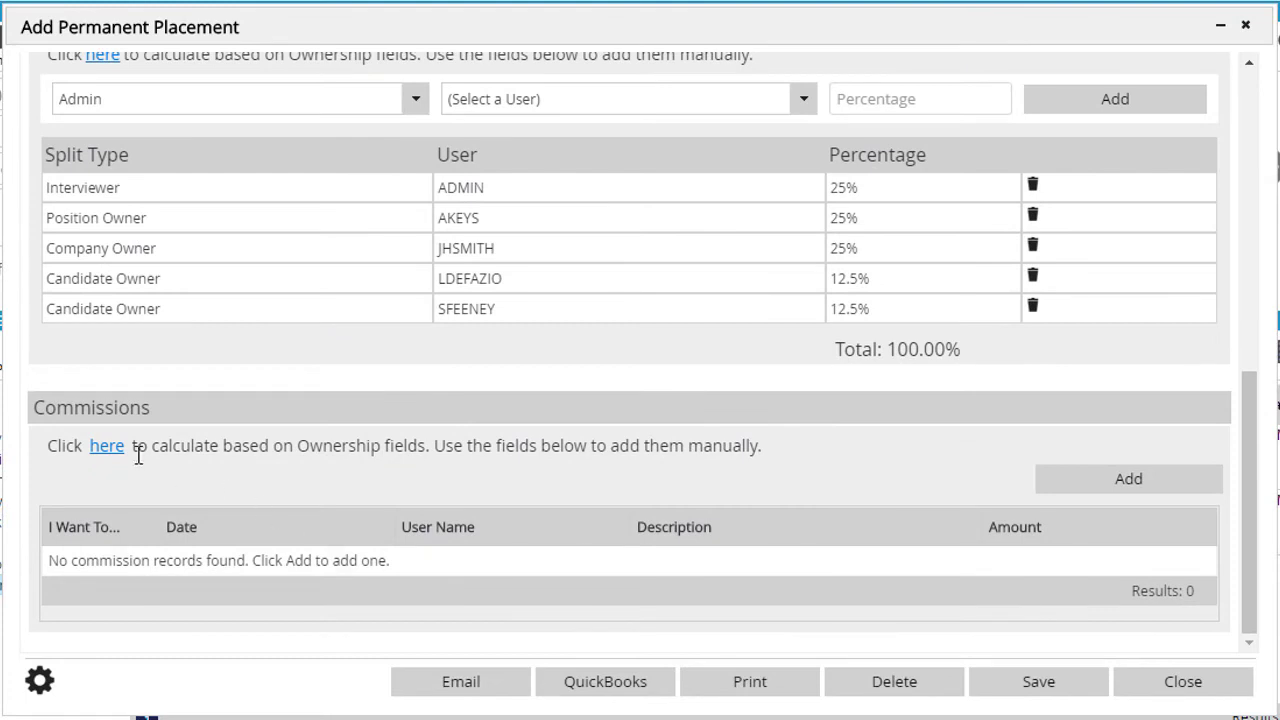
{"action": "left_click", "coordinate": [106, 449]}
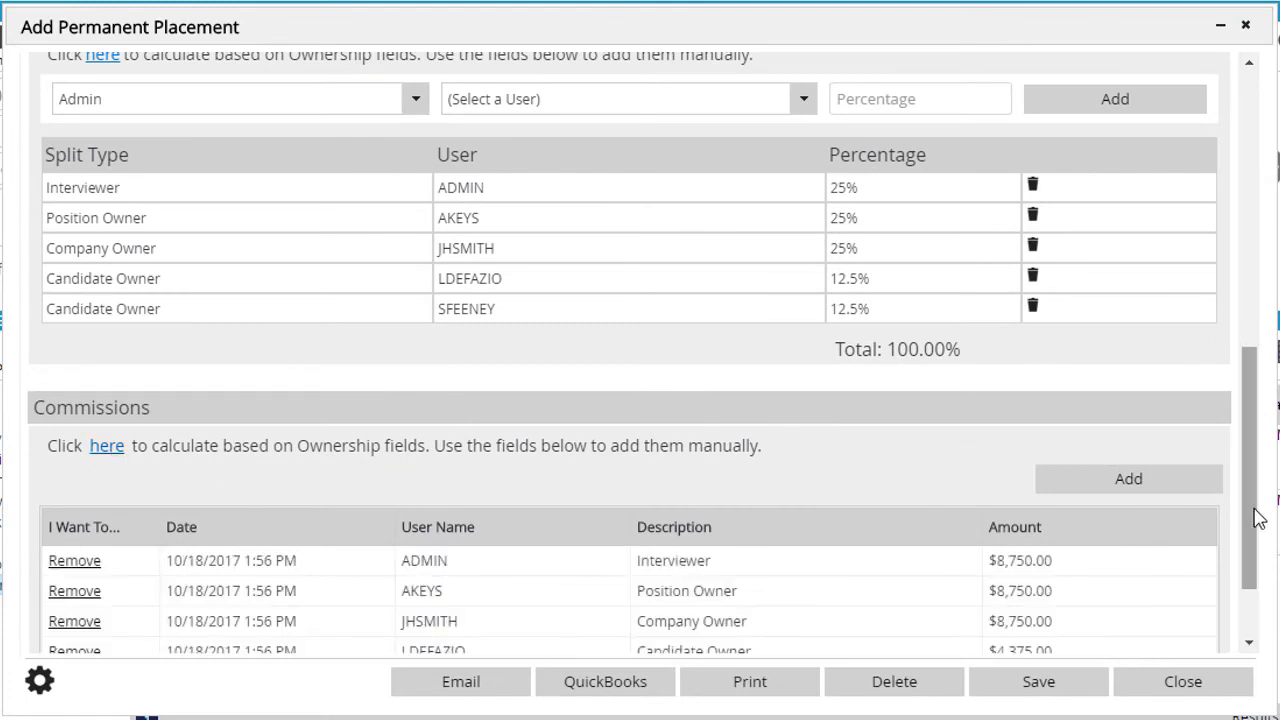
{"action": "left_click_drag", "start_coordinate": [1251, 517], "coordinate": [1252, 620]}
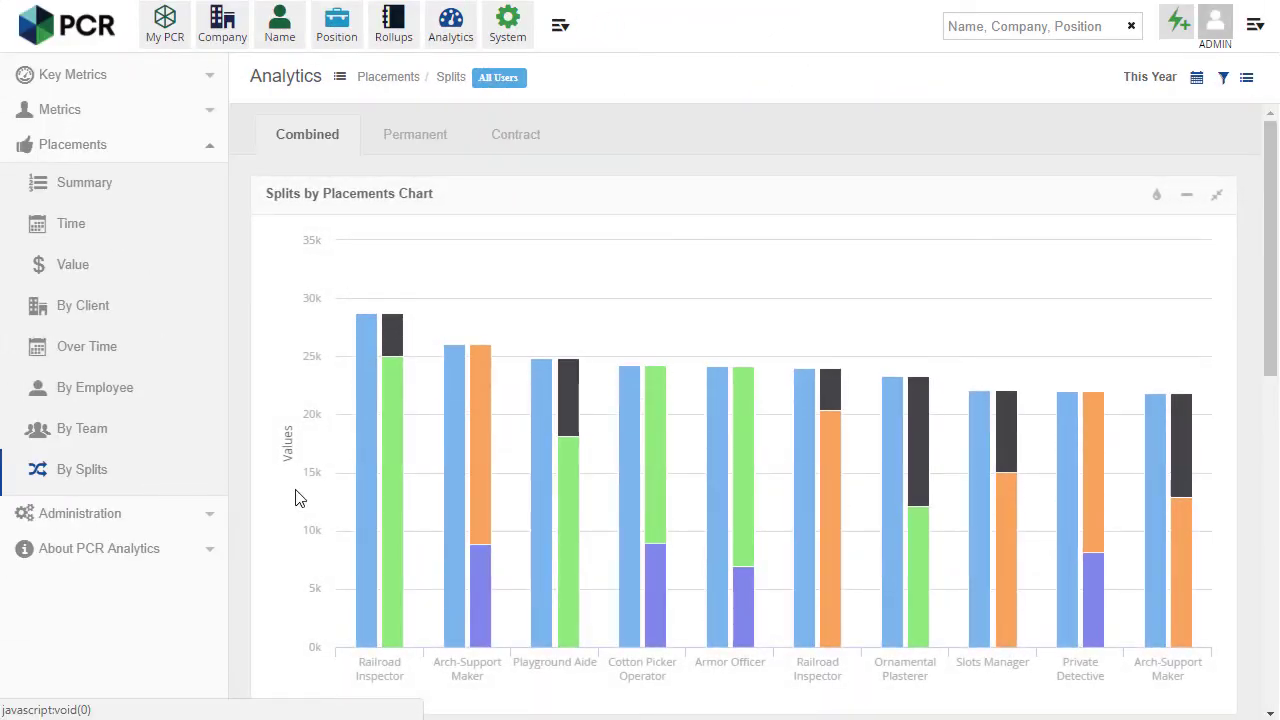
Examine the combined Splits by Placements chart for this year in the placement analytics.
{"action": "mouse_move", "coordinate": [1267, 252]}
{"action": "left_mouse_down"}
{"action": "mouse_move", "coordinate": [1265, 566]}
{"action": "mouse_move", "coordinate": [1275, 250]}
{"action": "left_mouse_up"}
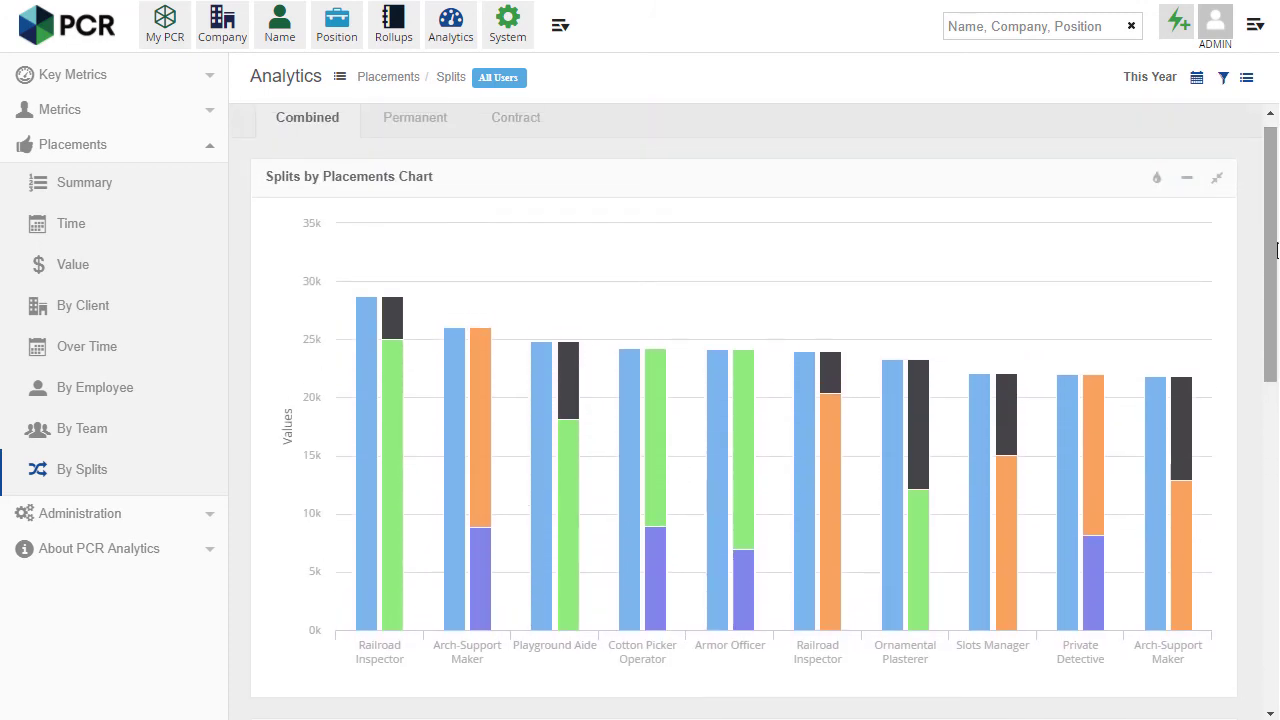